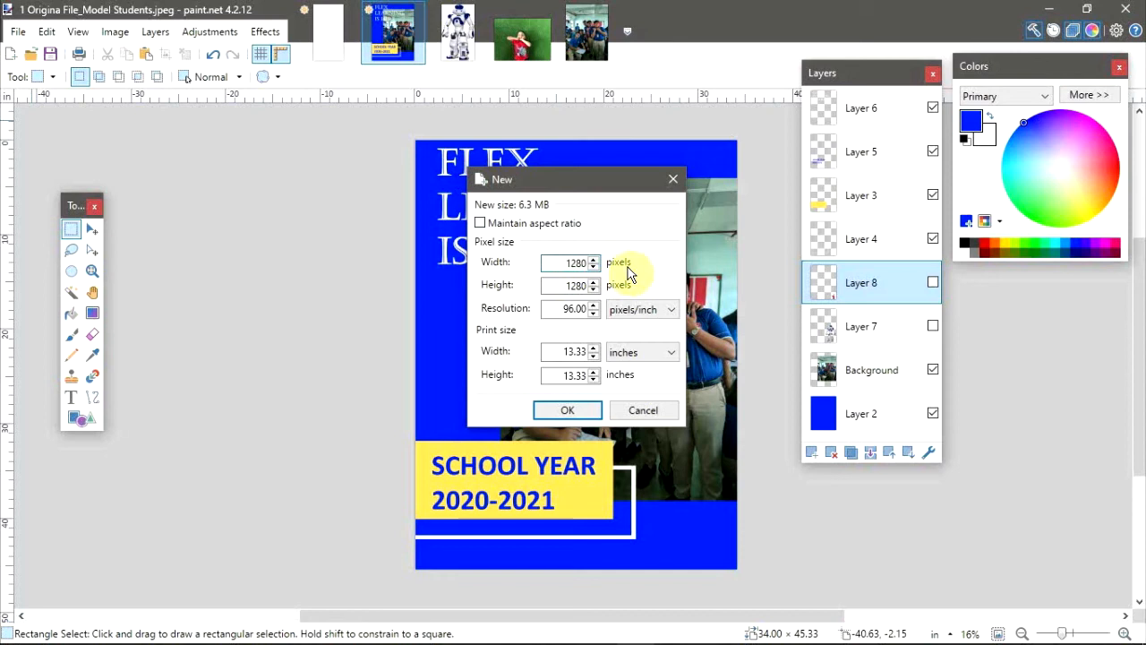
Create a new image 1080 pixels wide and 1980 pixels high.
text(080)
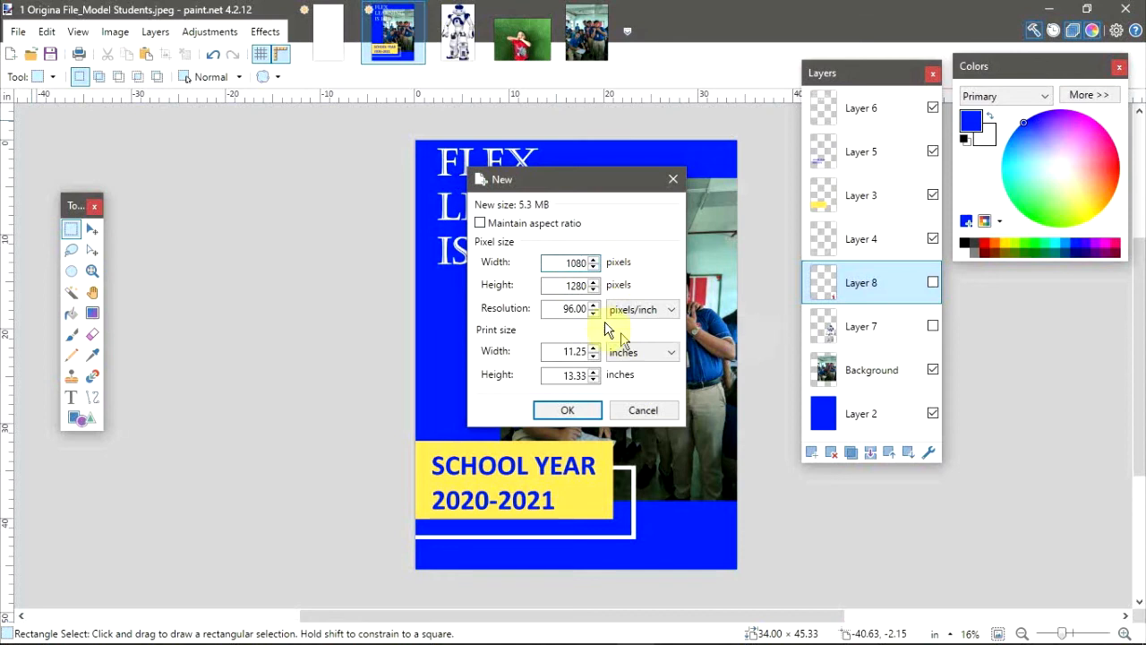
double_click(559, 284)
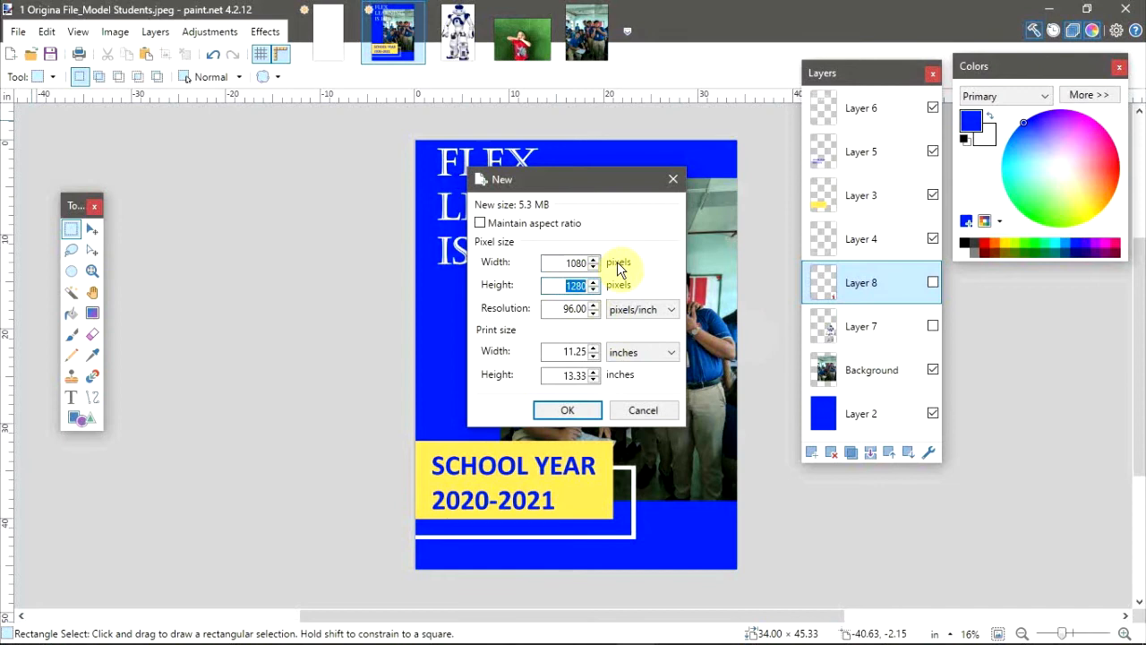
text(198)
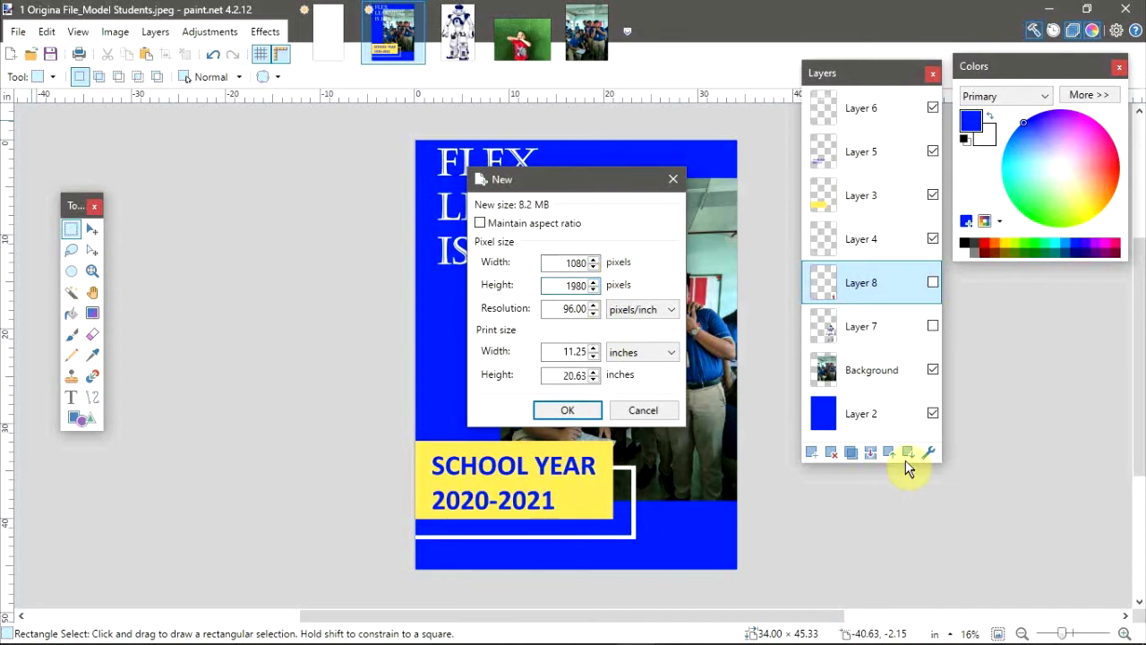
click(571, 410)
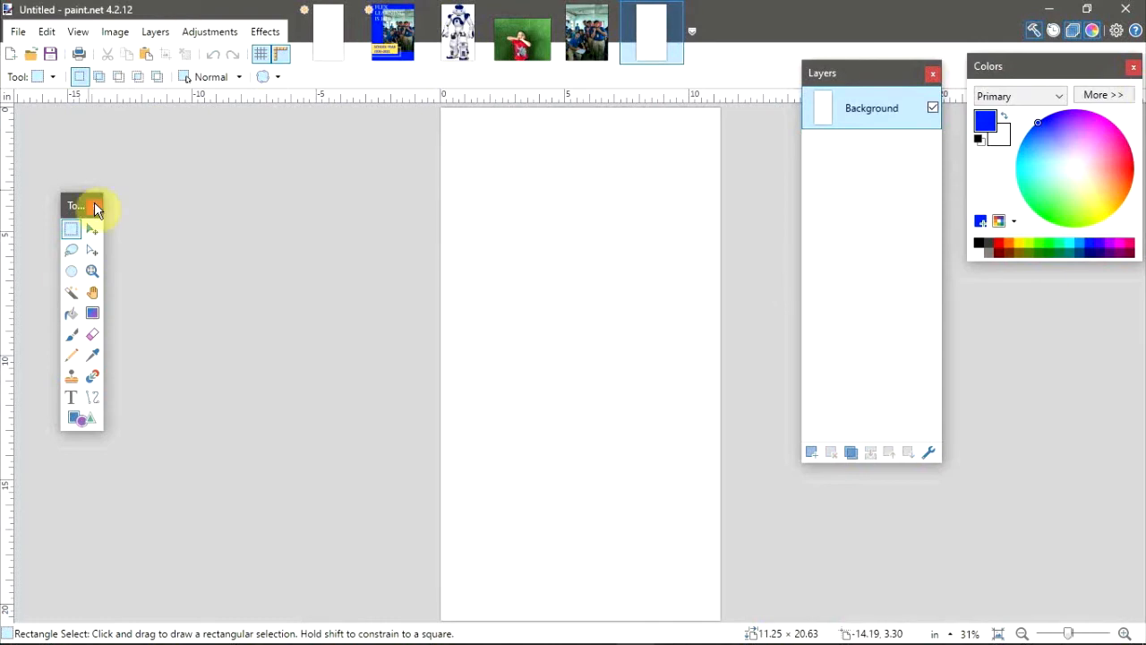
Move the Tools window clear of the canvas and place the Layers window right beside the Colors window.
drag(74, 207, 73, 166)
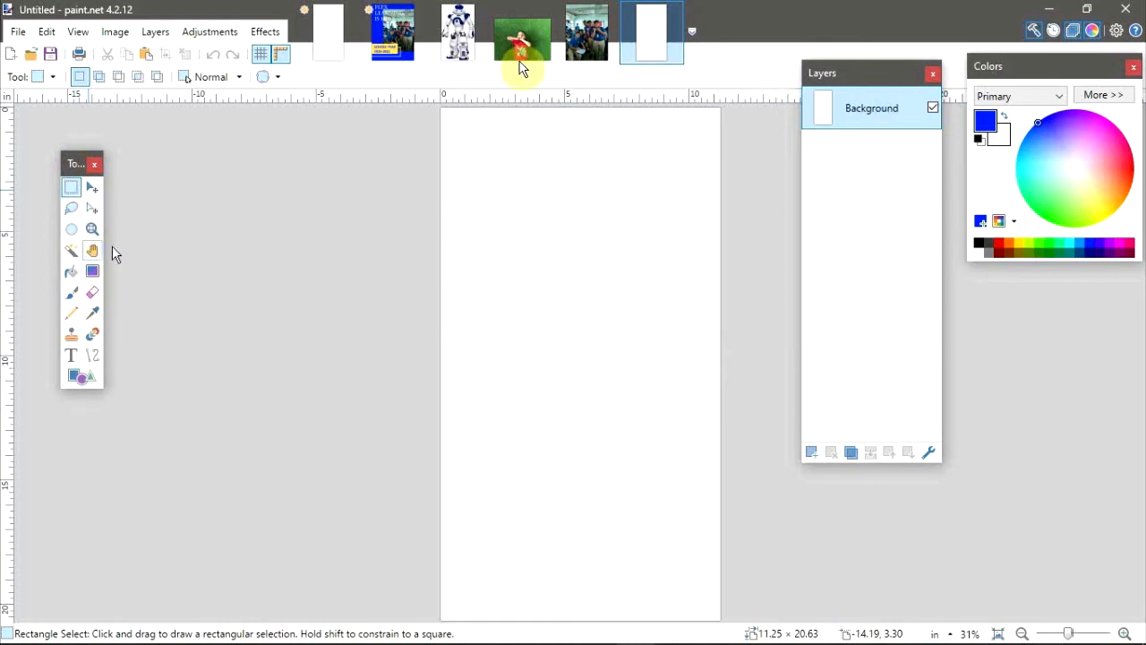
mouse_move(865, 72)
mouse_down()
mouse_move(866, 106)
mouse_move(877, 63)
mouse_up()
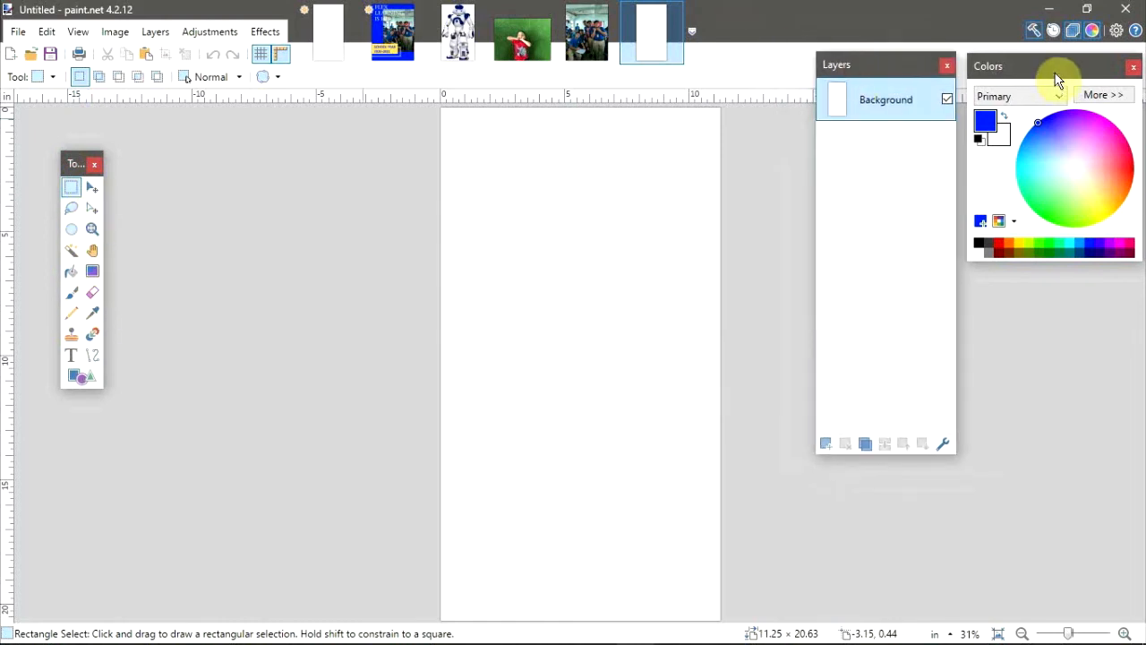
mouse_move(1057, 77)
mouse_down()
mouse_move(1057, 103)
mouse_move(1056, 77)
mouse_up()
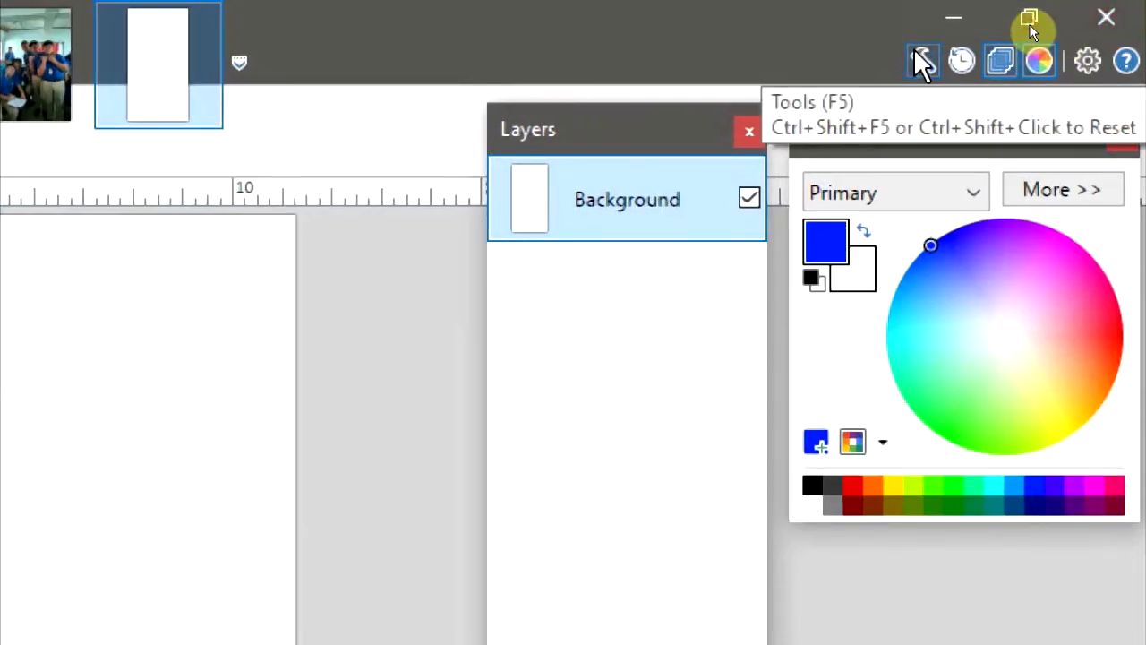
Toggle the Layers window and the Colors window off and back on.
click(1003, 59)
click(1001, 59)
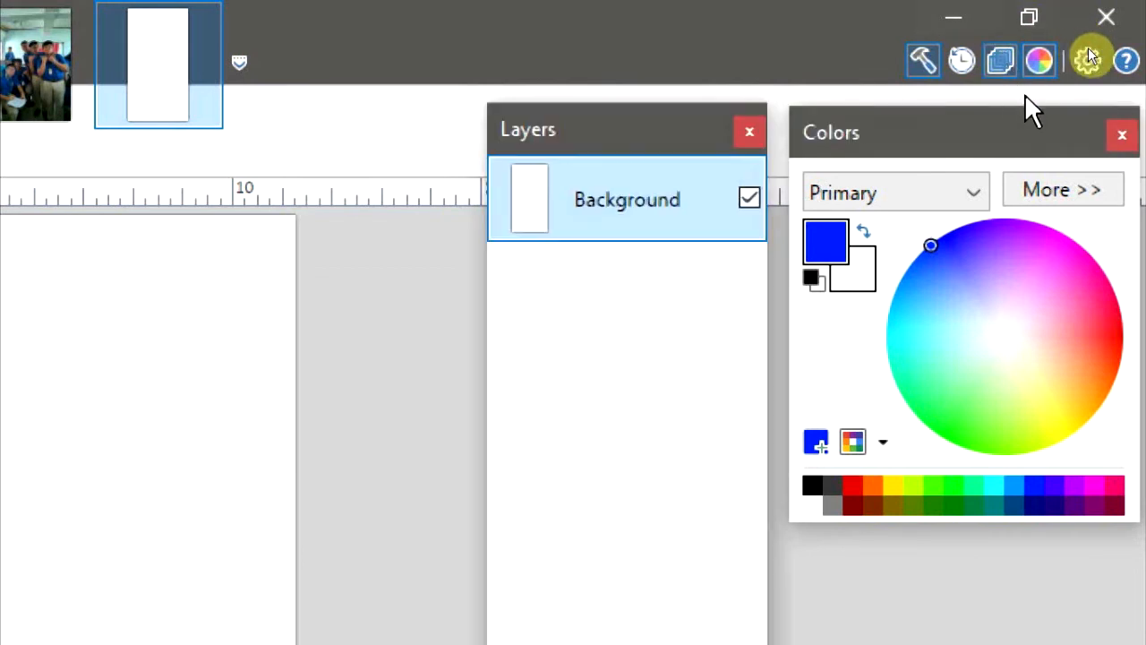
click(1039, 61)
click(1037, 60)
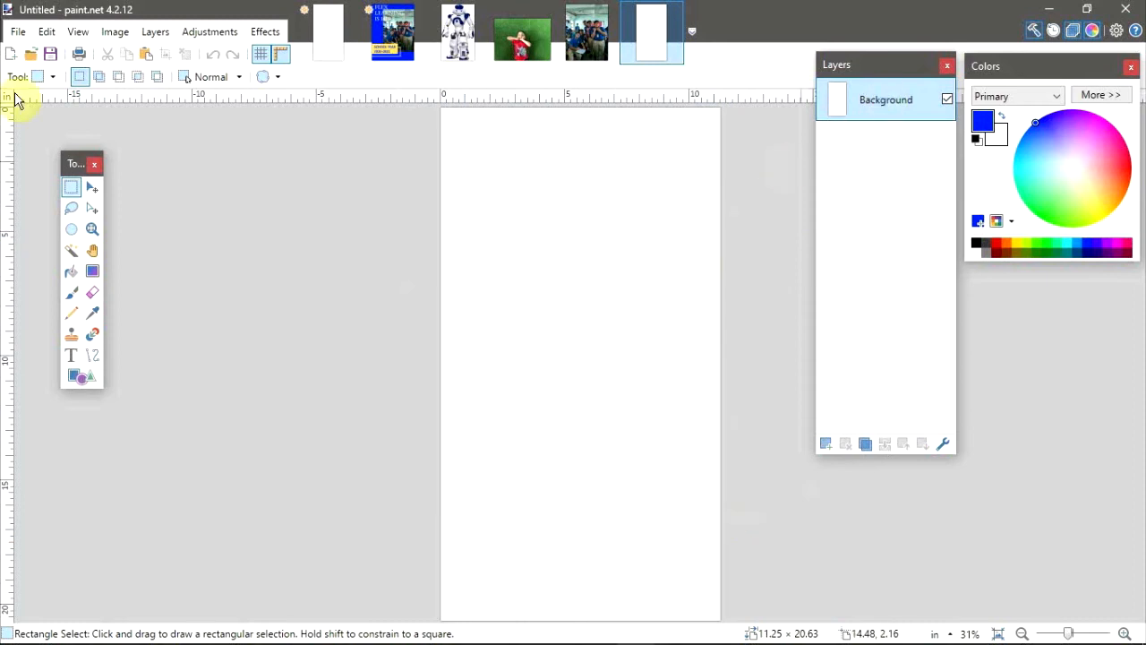
Set up the Shapes tool to draw a Rectangle as a filled shape without an outline.
click(77, 379)
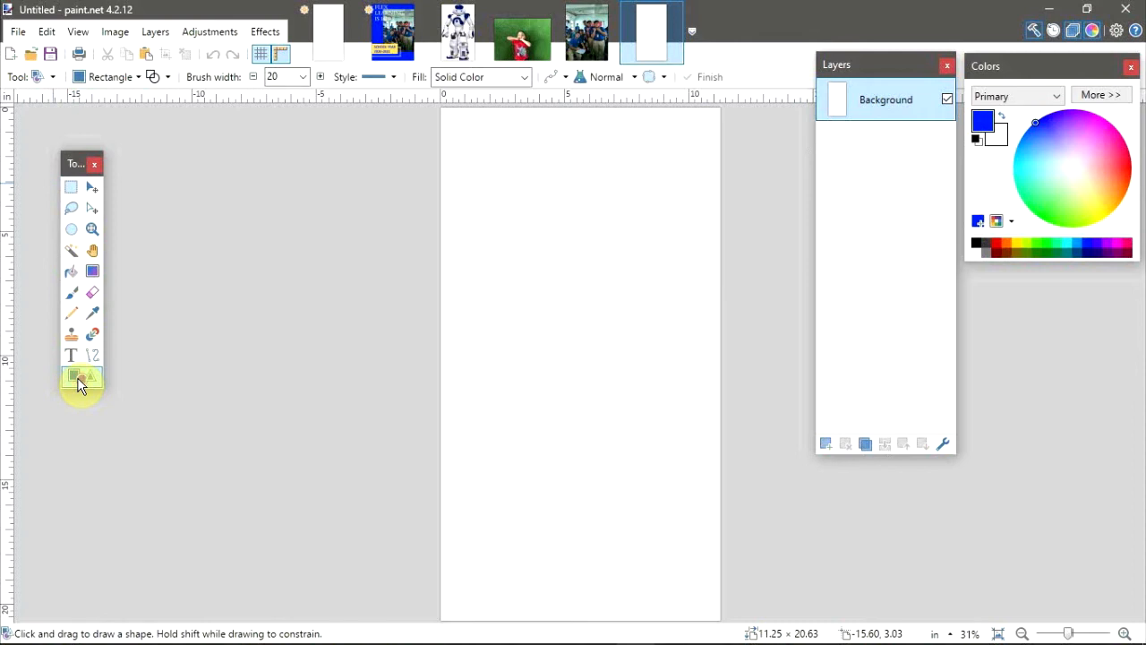
click(139, 81)
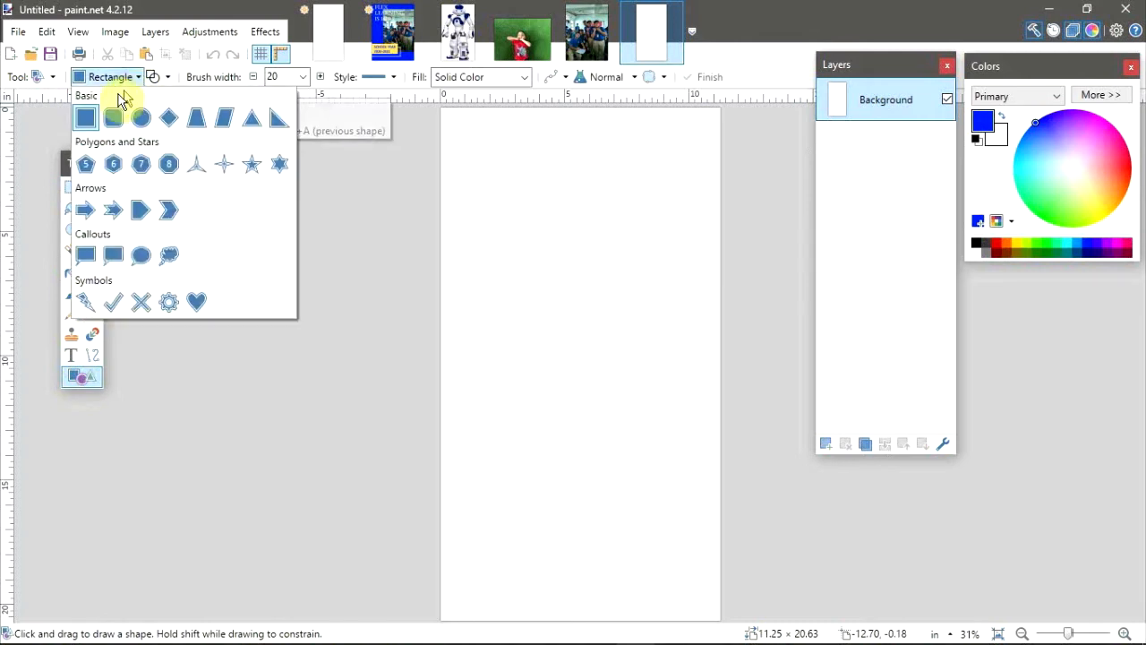
click(84, 126)
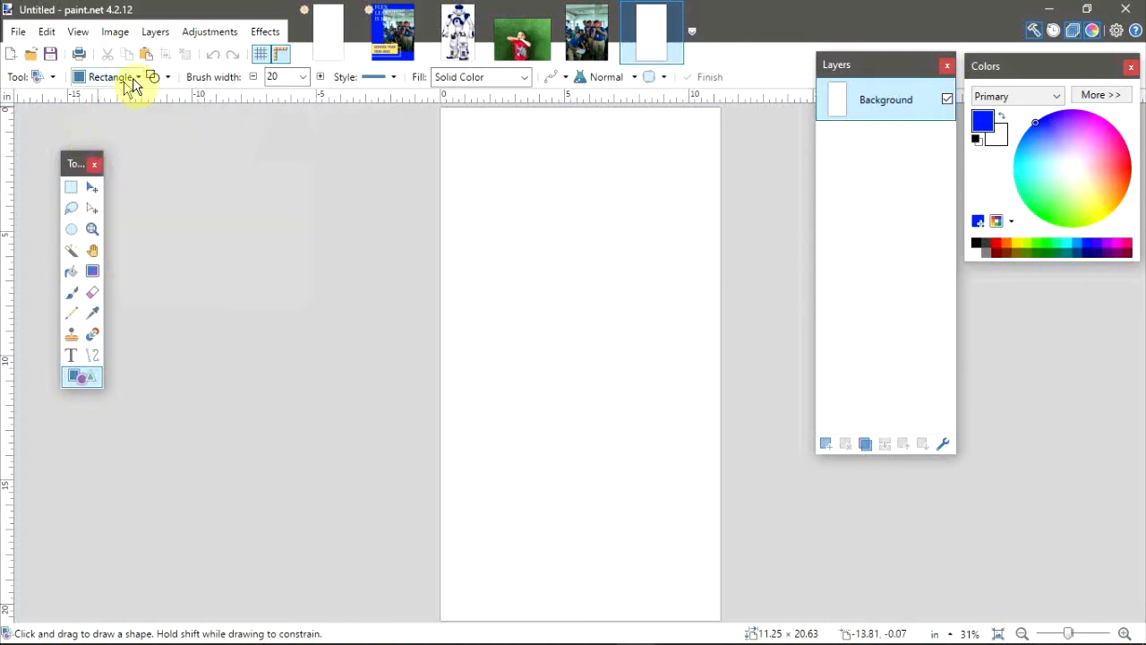
click(168, 78)
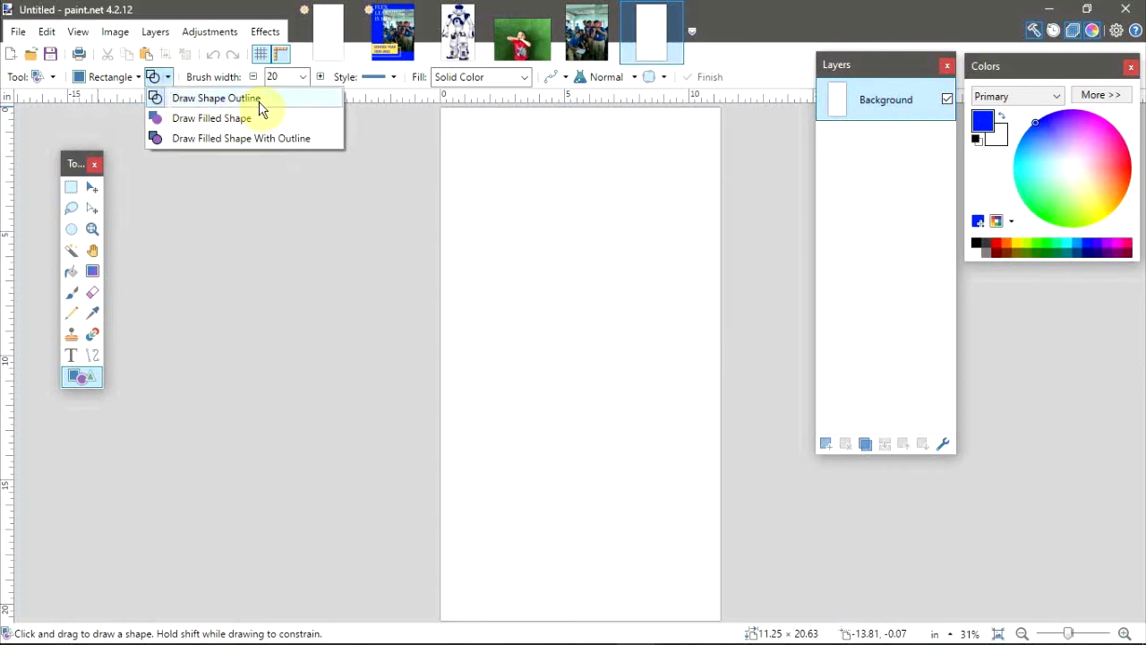
click(204, 119)
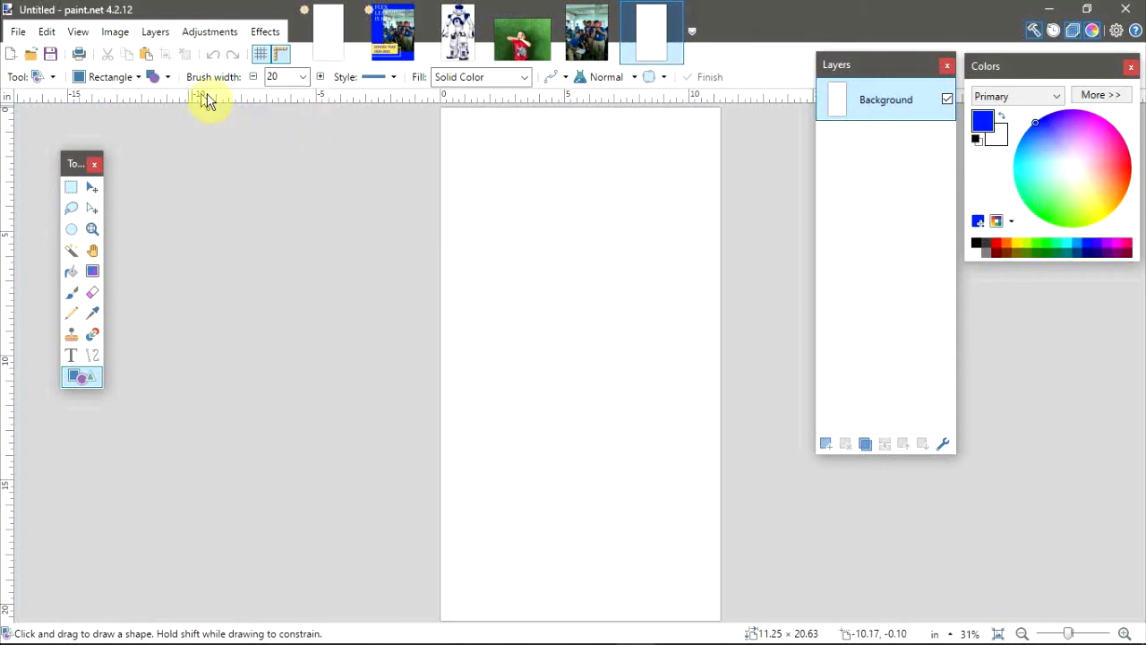
Try out blue and violet primary colors using the color wheel and the expanded color options.
drag(1057, 122, 1054, 115)
click(1101, 95)
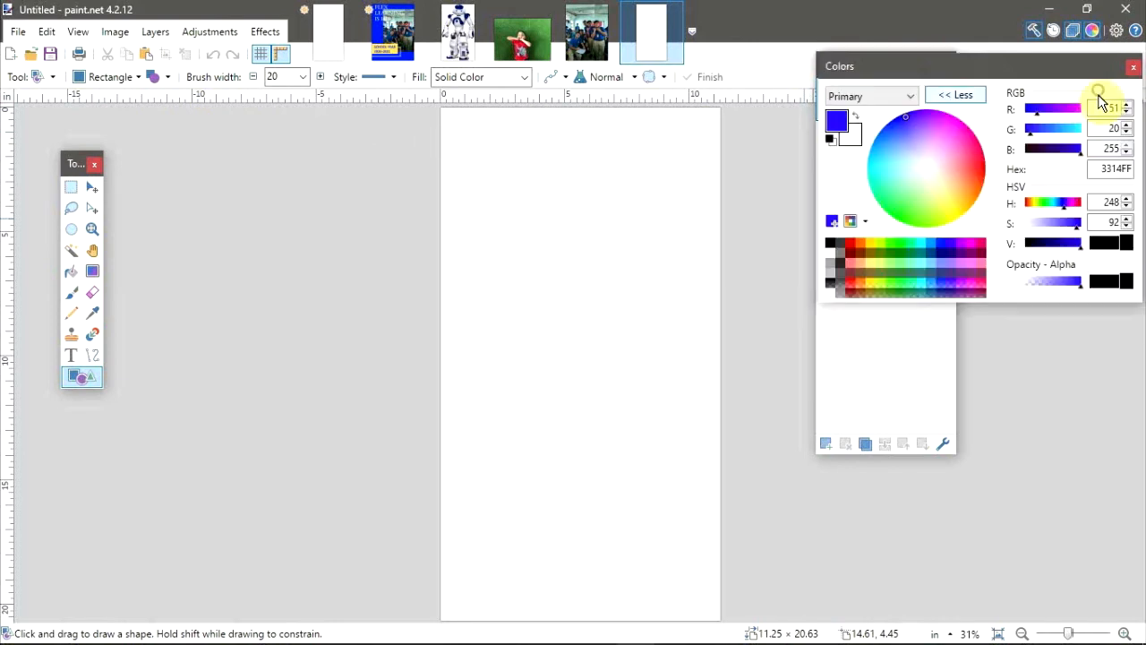
click(913, 123)
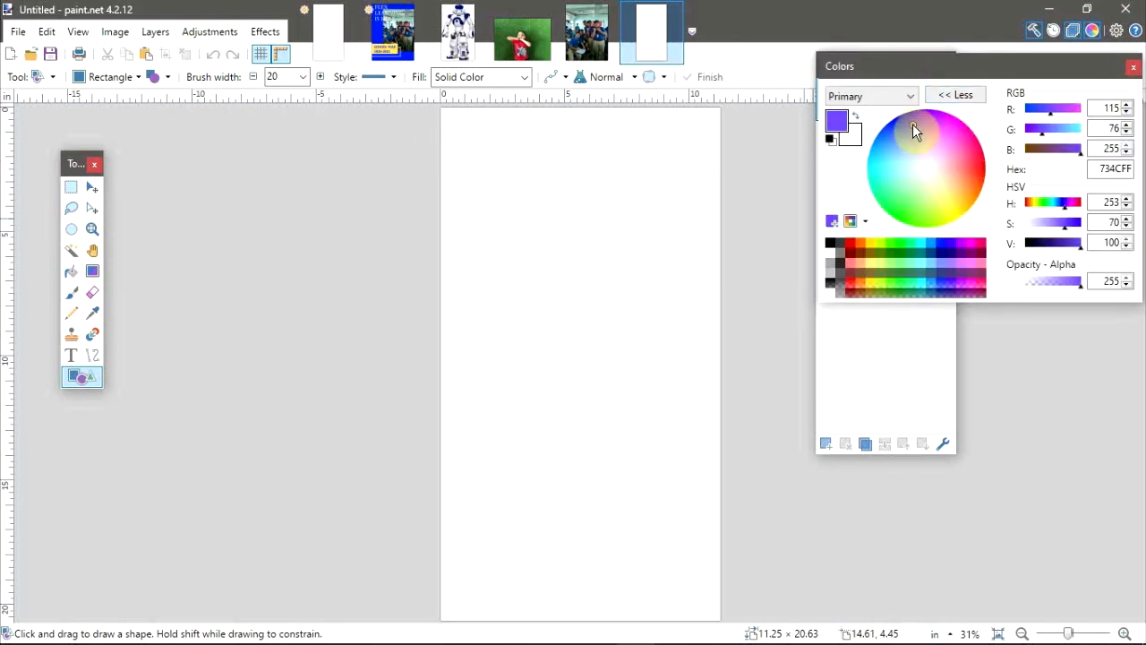
click(956, 94)
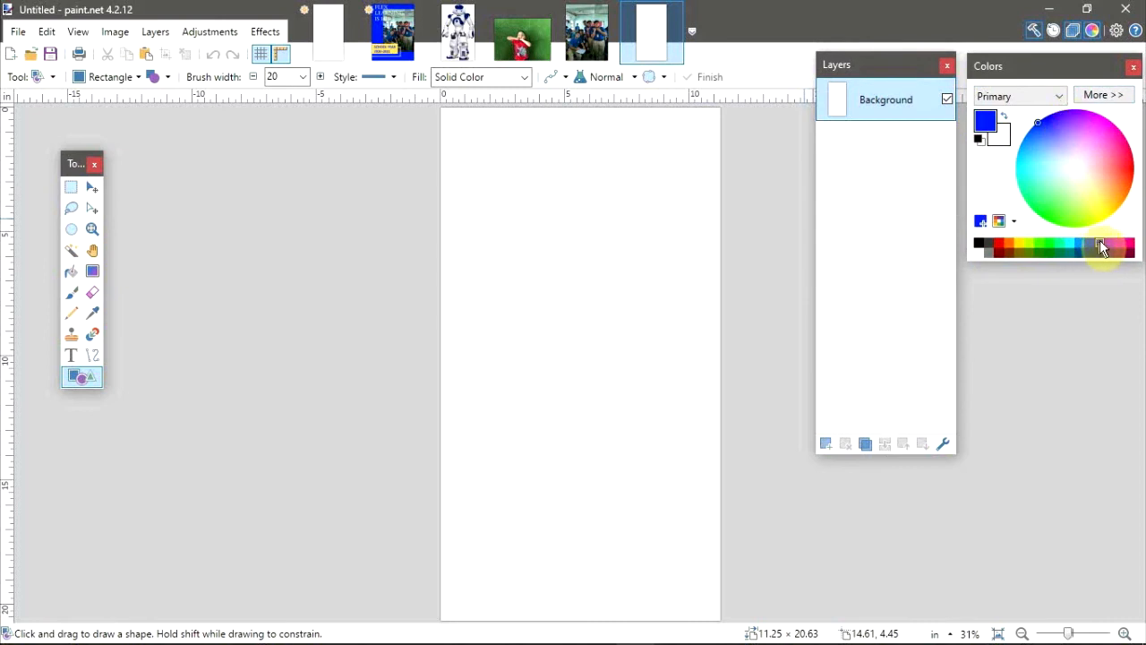
Choose the blue-violet palette swatch and draw a filled rectangle about 13.07 by 21.71 inches covering the whole canvas.
click(1100, 243)
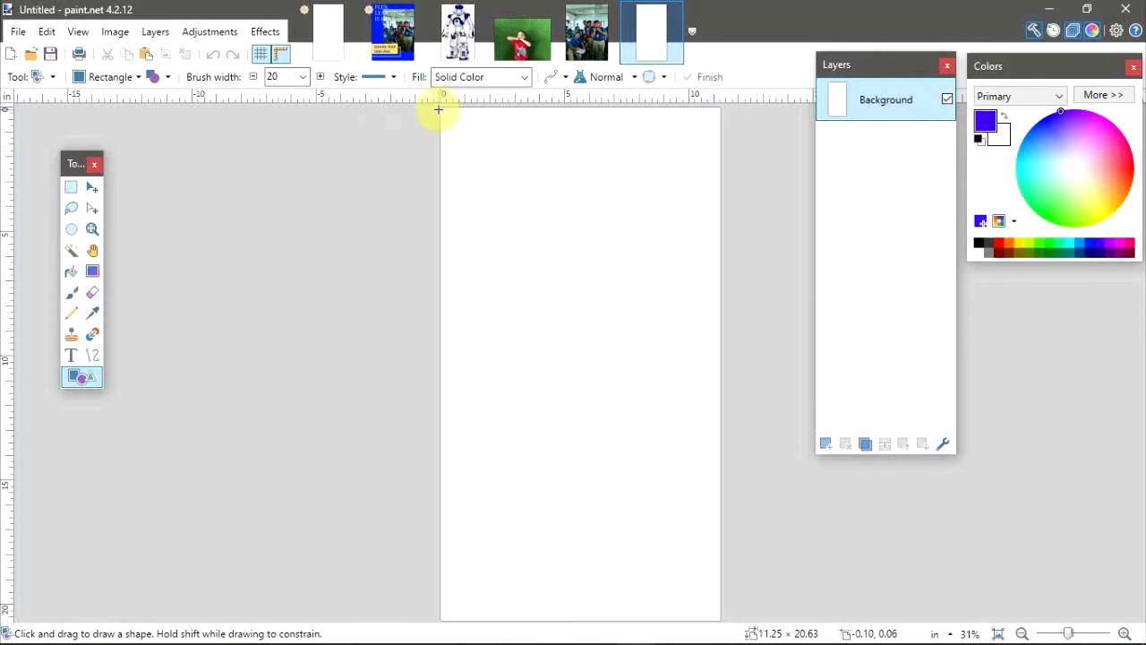
drag(435, 104, 755, 630)
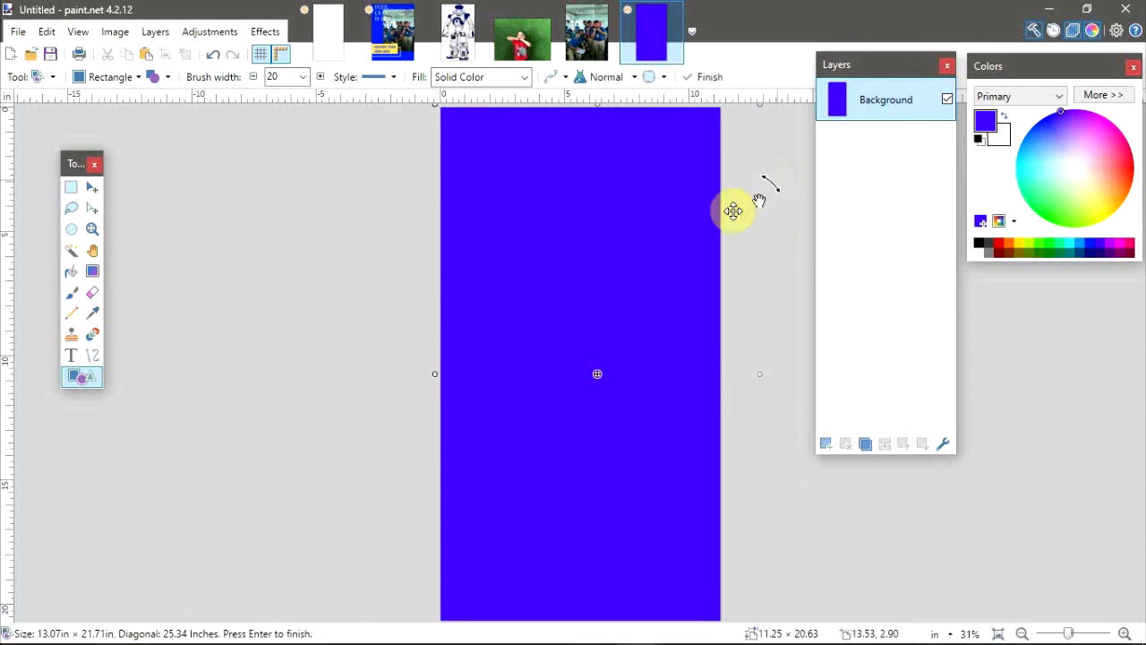
Check the student photo, then return to the blue image and add a new layer above its background.
click(586, 34)
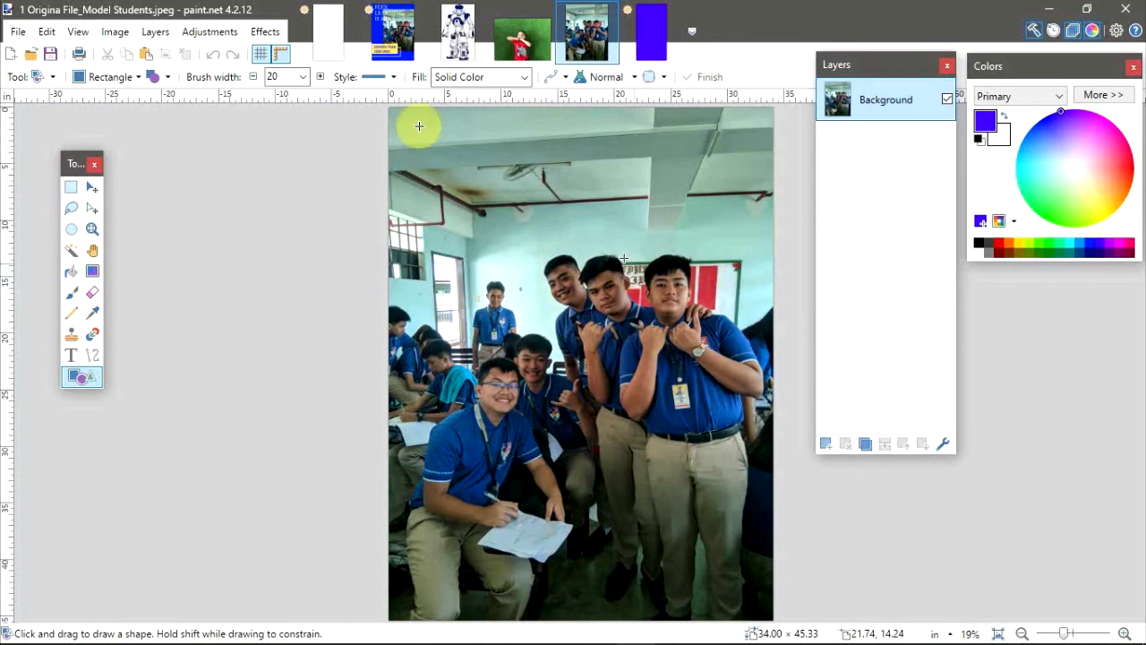
click(646, 38)
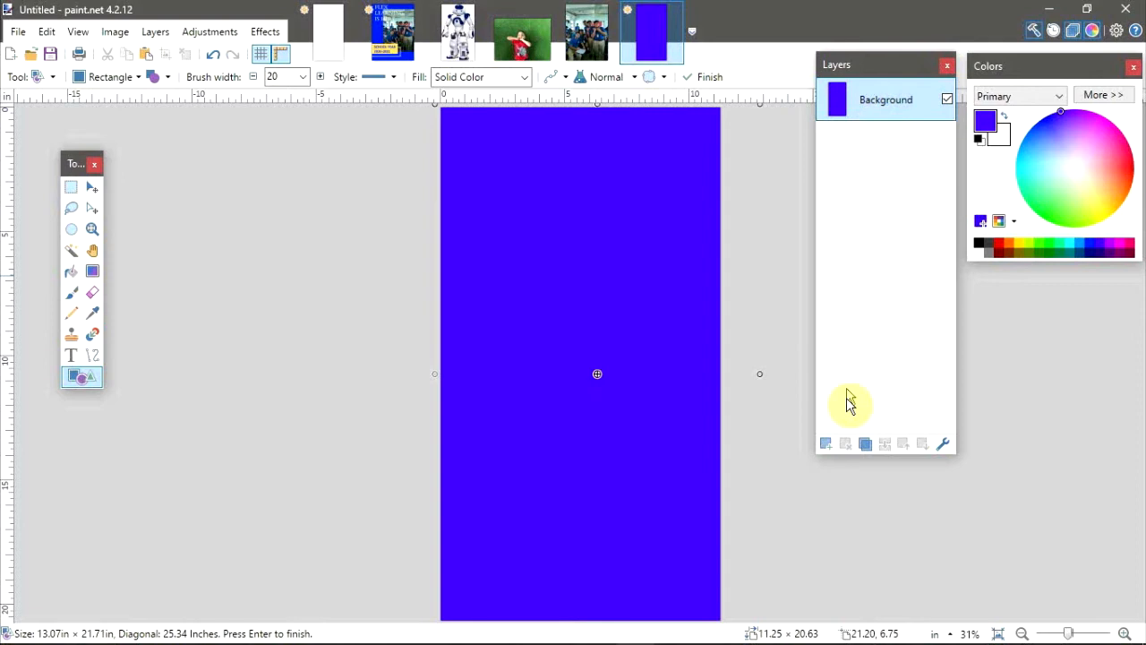
click(826, 446)
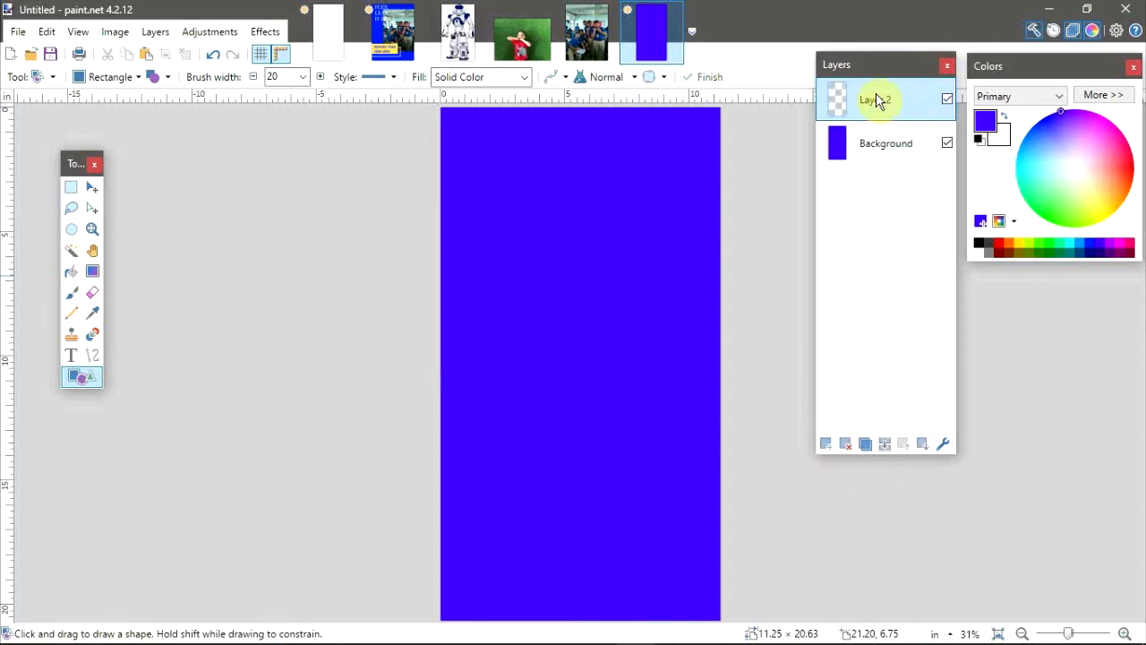
Select the entire student photo in the Model Students image and copy it.
click(587, 36)
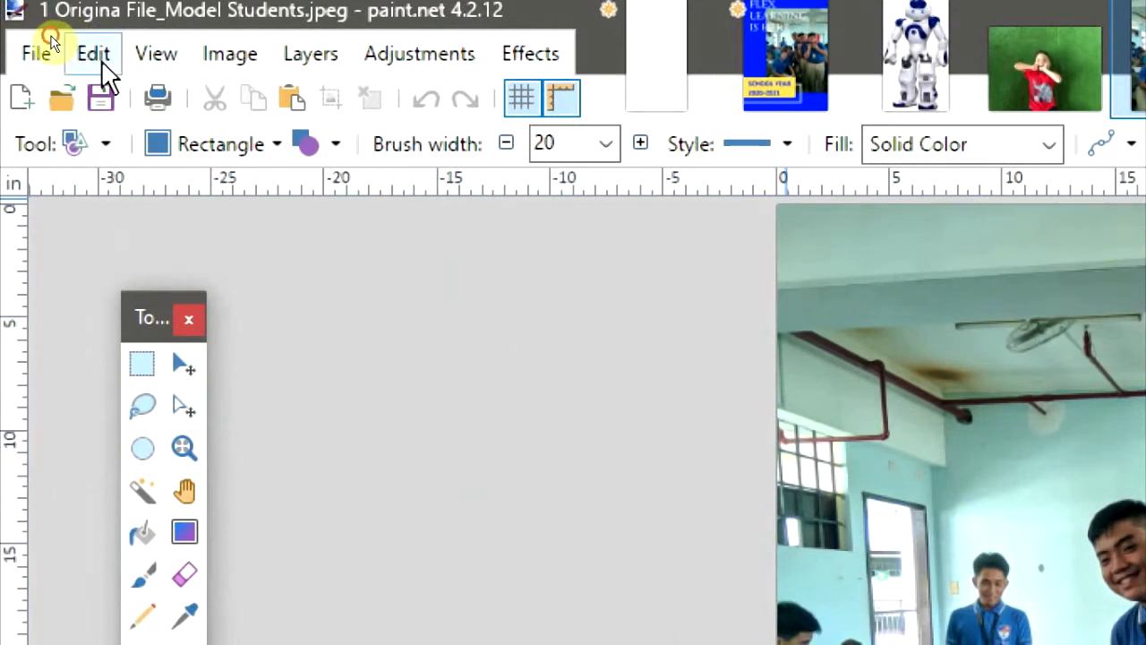
click(93, 55)
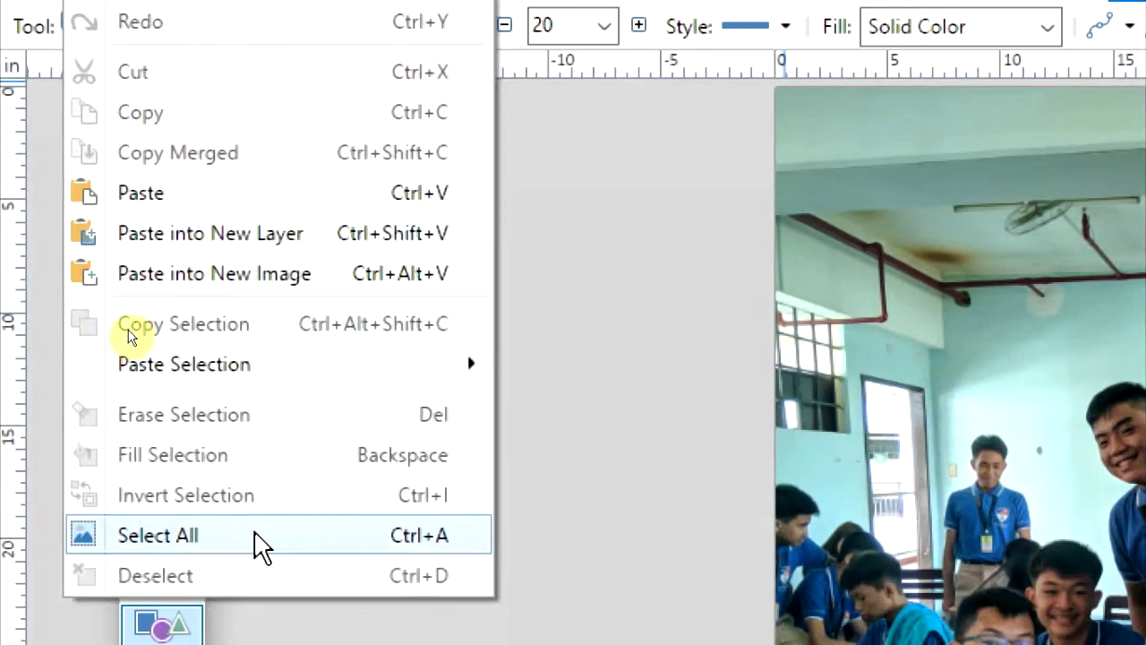
click(256, 535)
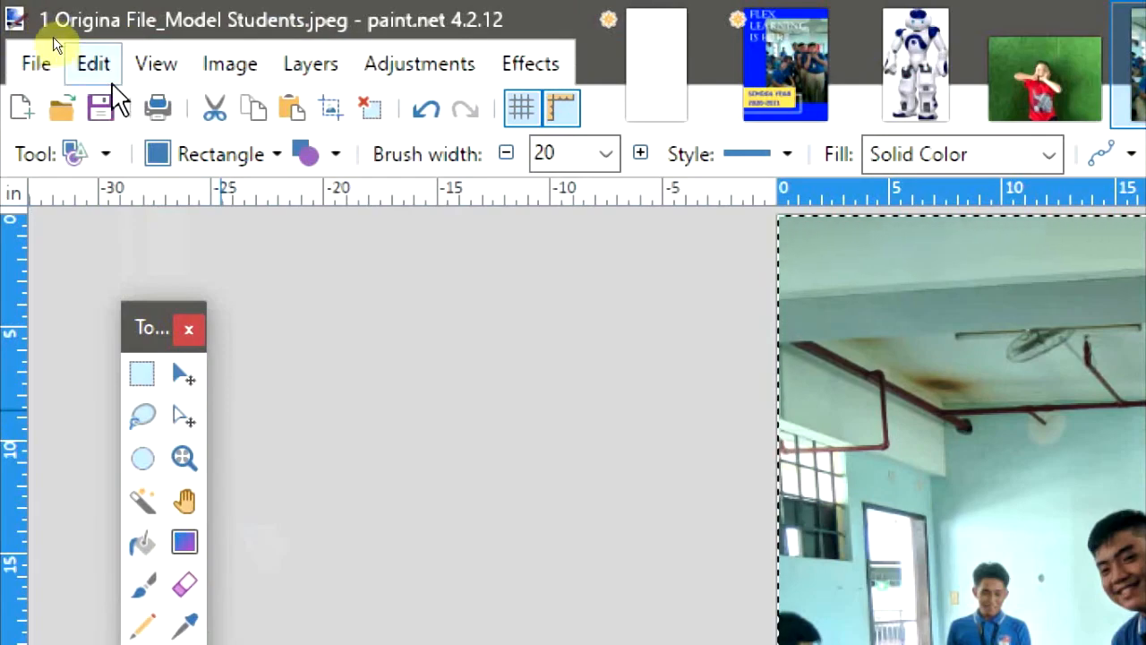
click(97, 62)
click(197, 249)
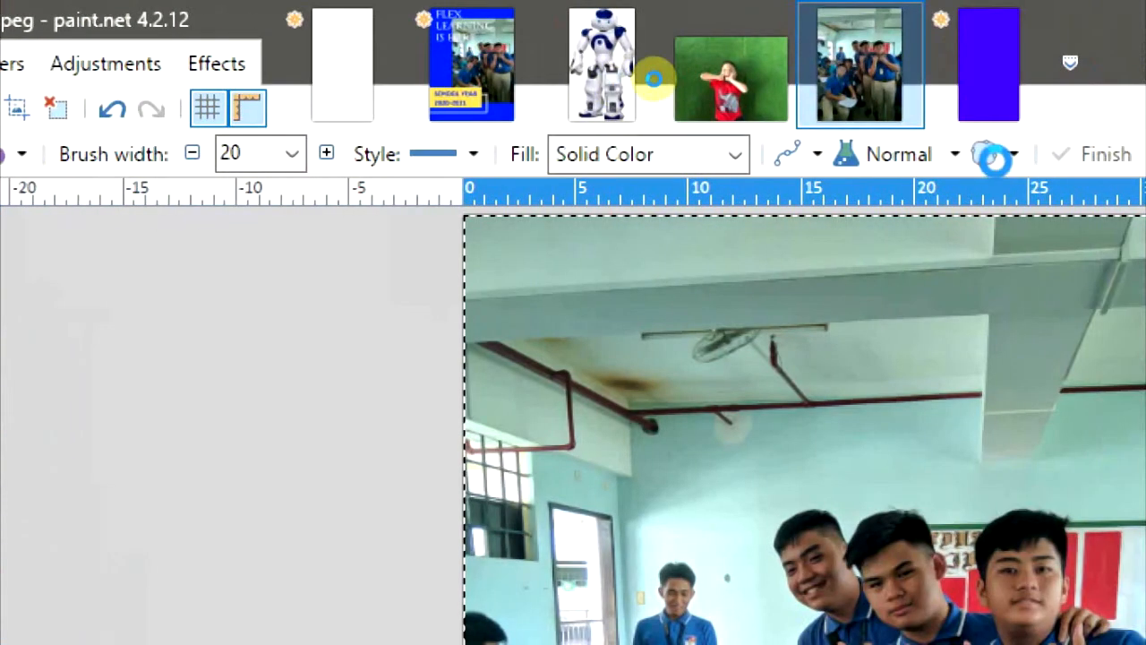
click(332, 41)
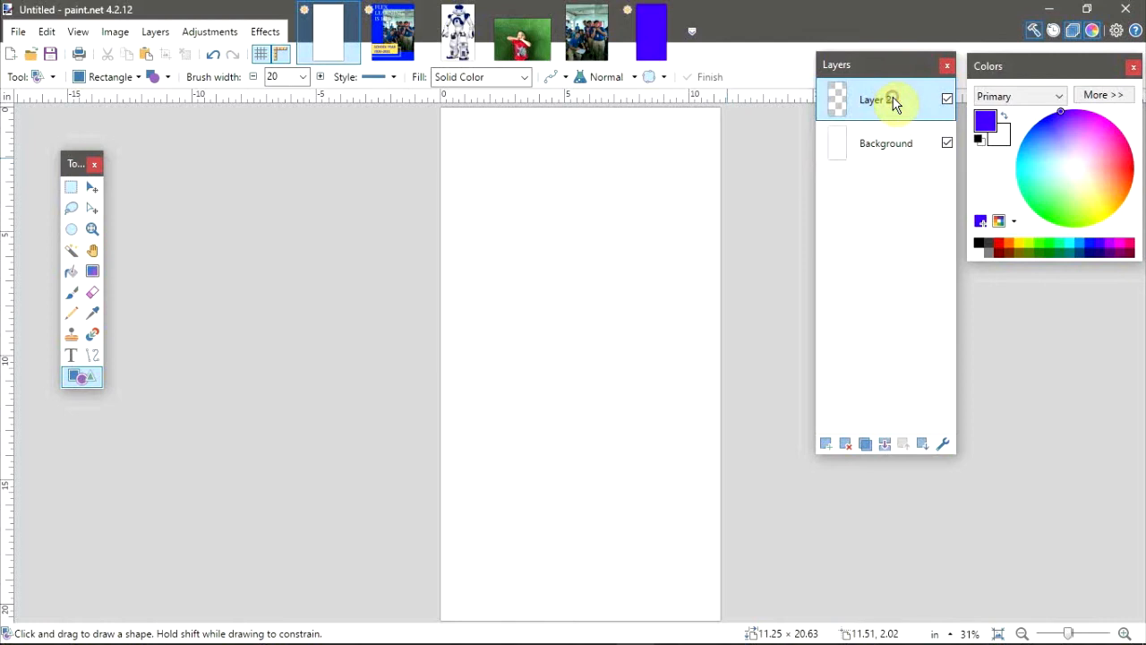
click(46, 31)
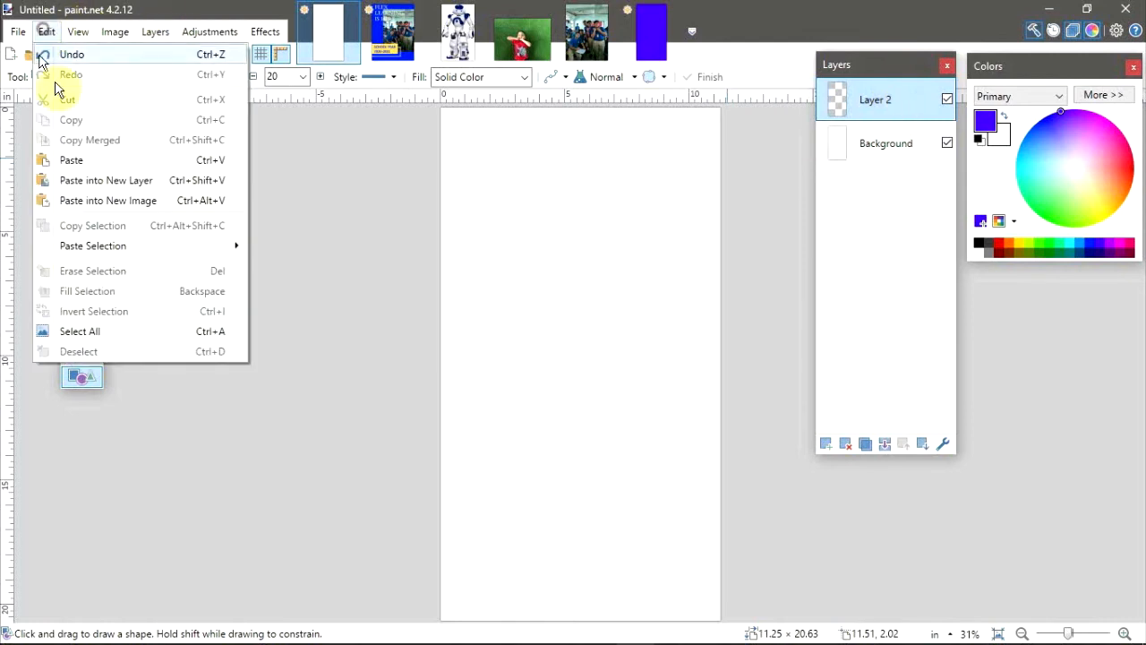
click(89, 162)
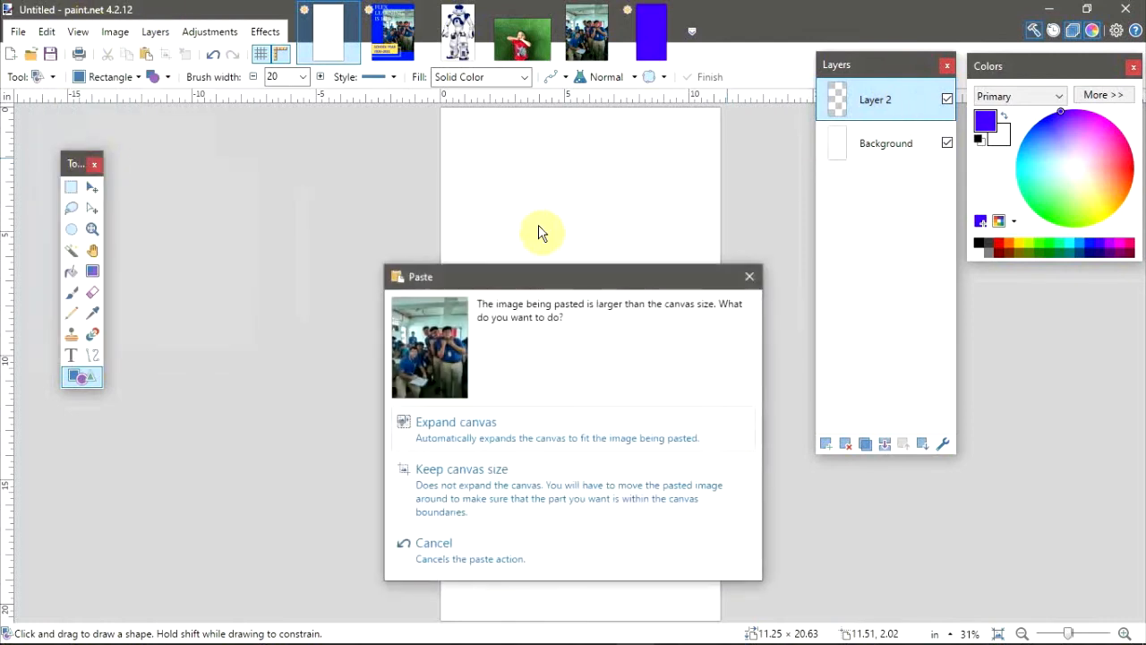
click(437, 544)
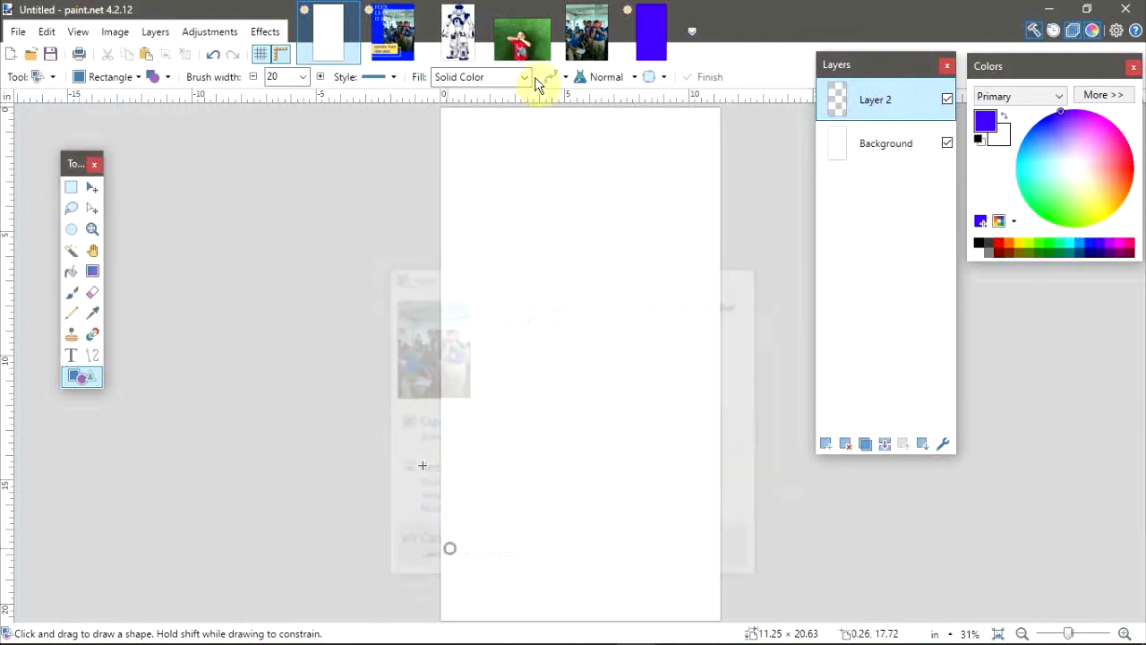
Paste the copied photo onto Layer 2 of the blue image, keeping the canvas size, and move it to about 1.15, 0.30 inches.
click(649, 33)
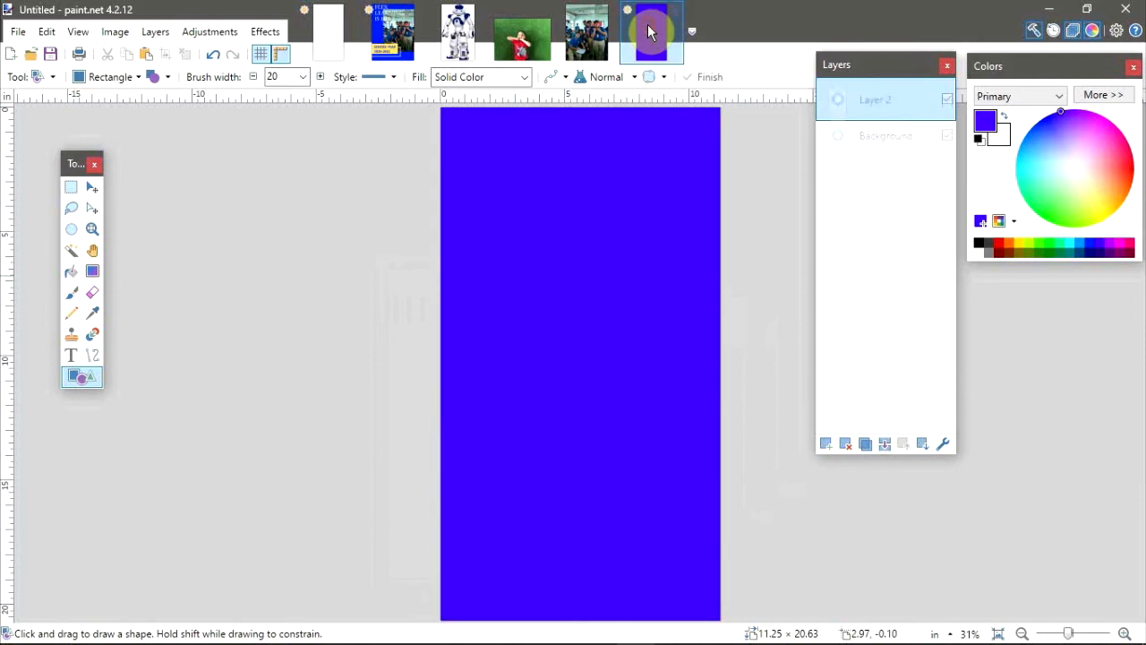
click(880, 106)
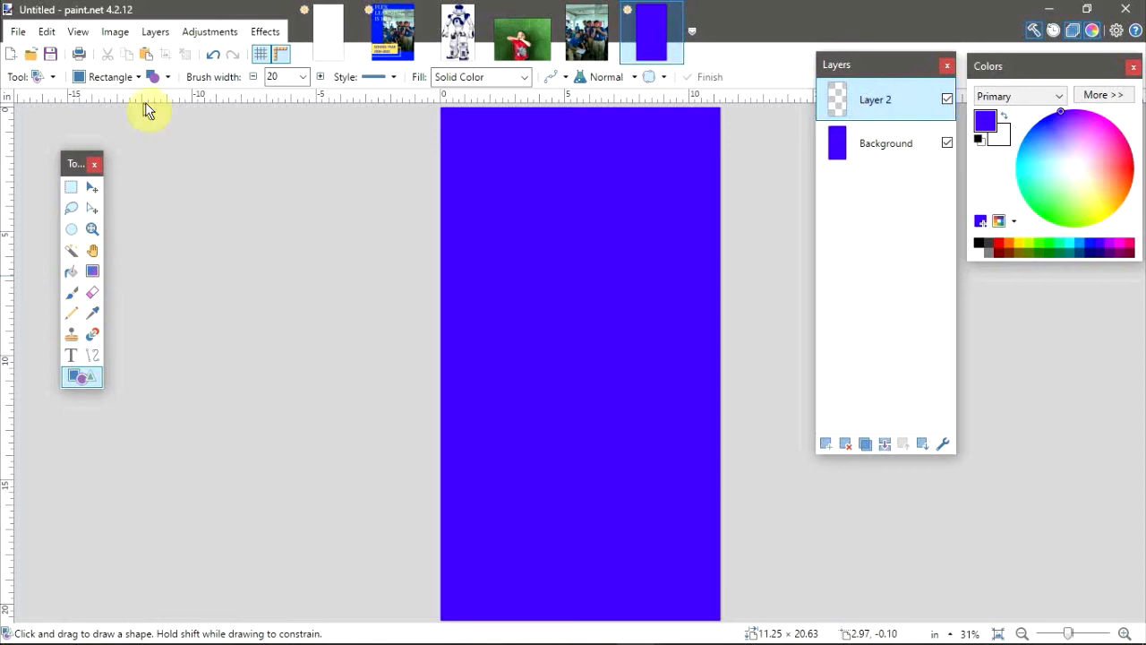
click(47, 33)
click(104, 167)
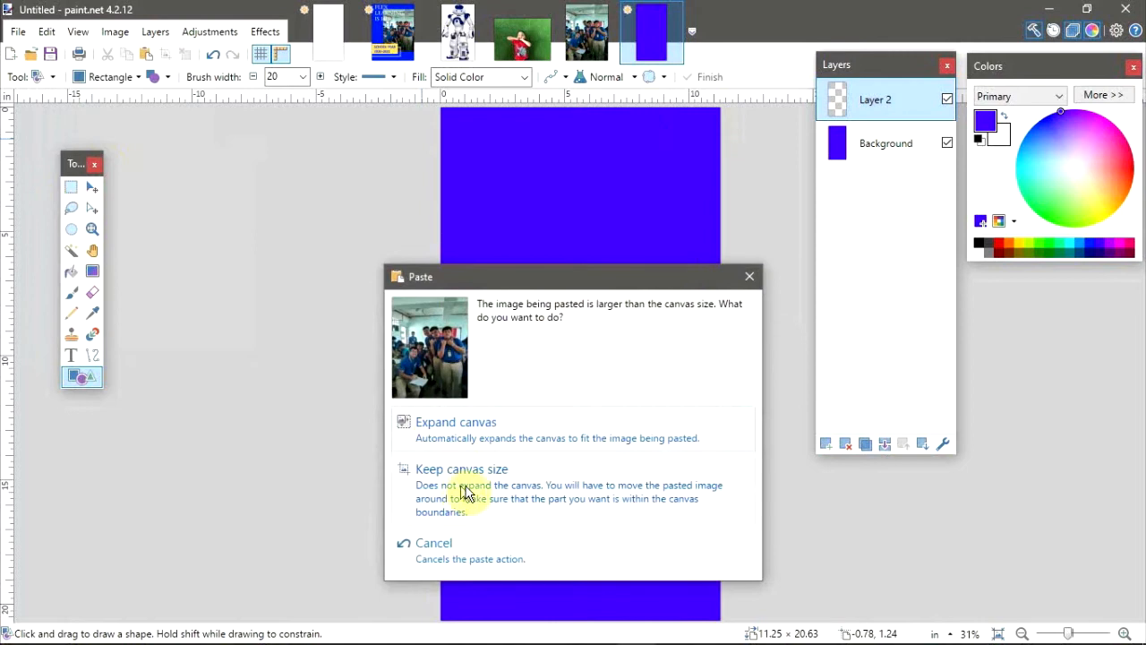
click(527, 478)
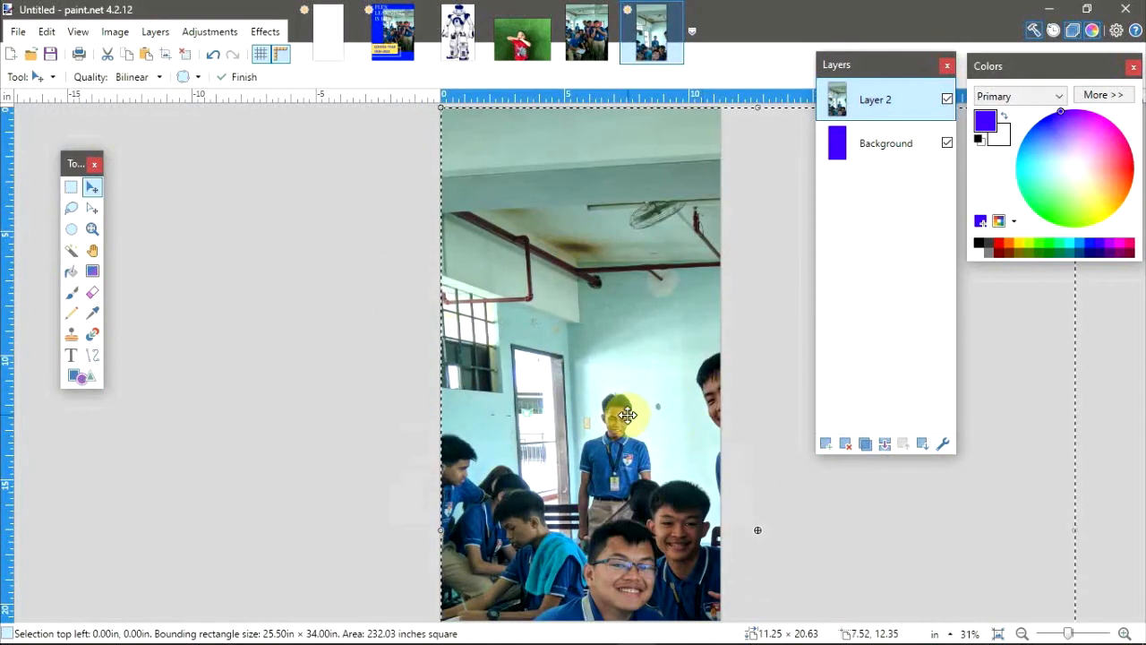
drag(626, 414, 650, 409)
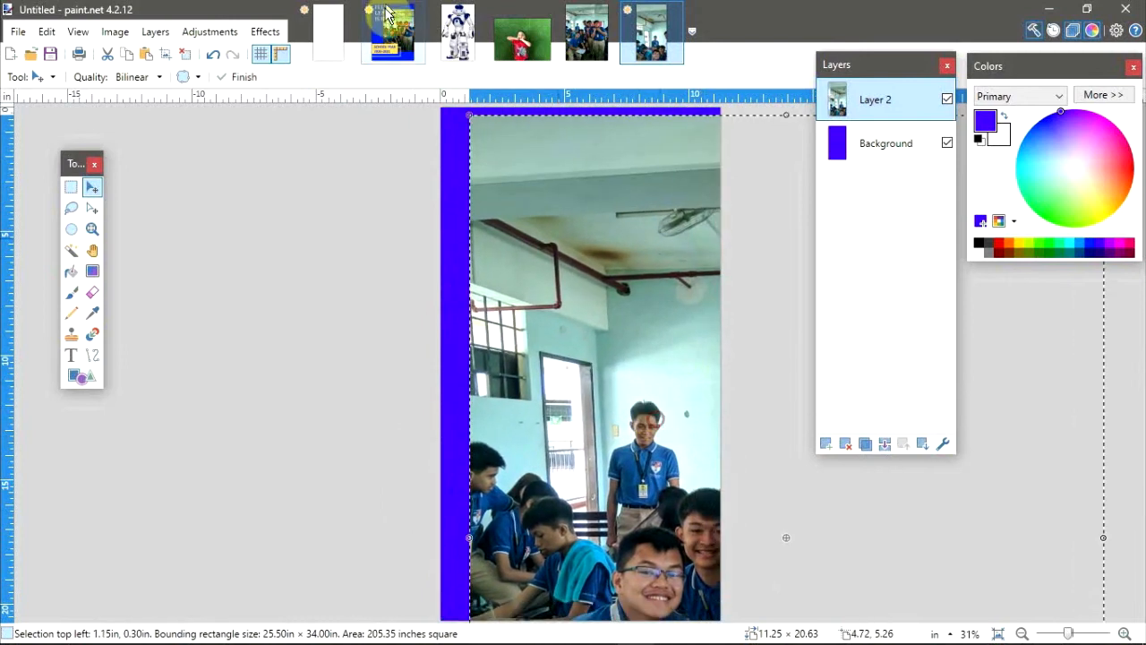
Resize the pasted photo on Layer 2 to about 8.73 by 12.16 inches at about 2.52, 4.26 inches, and compare it with the finished poster.
drag(474, 120, 568, 267)
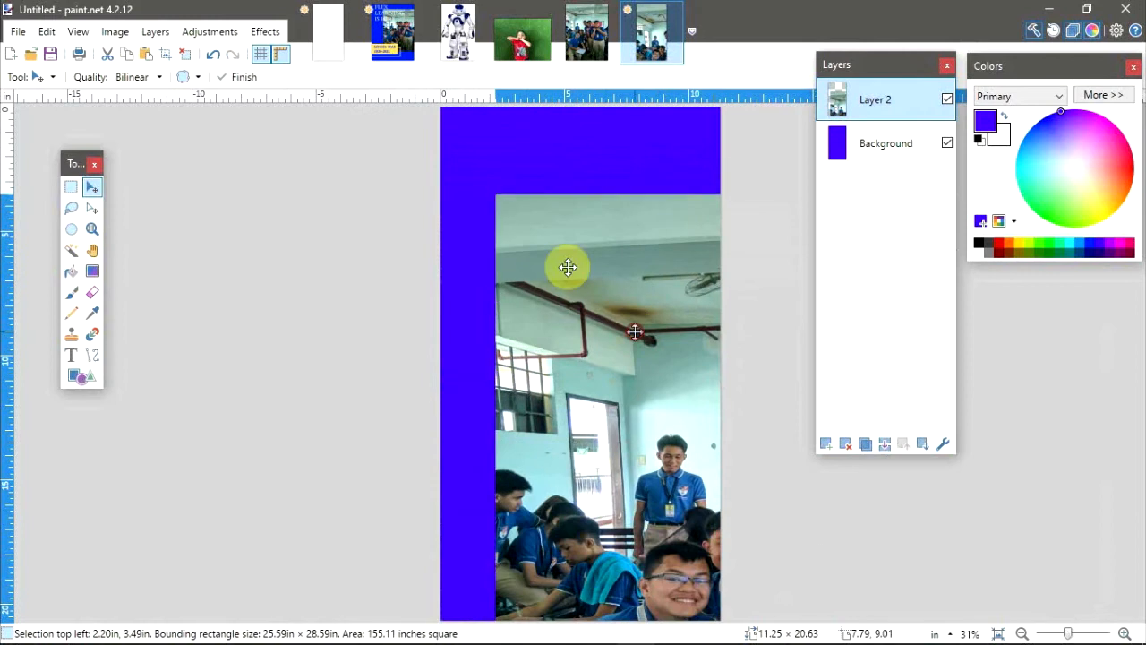
click(494, 193)
drag(690, 387, 482, 241)
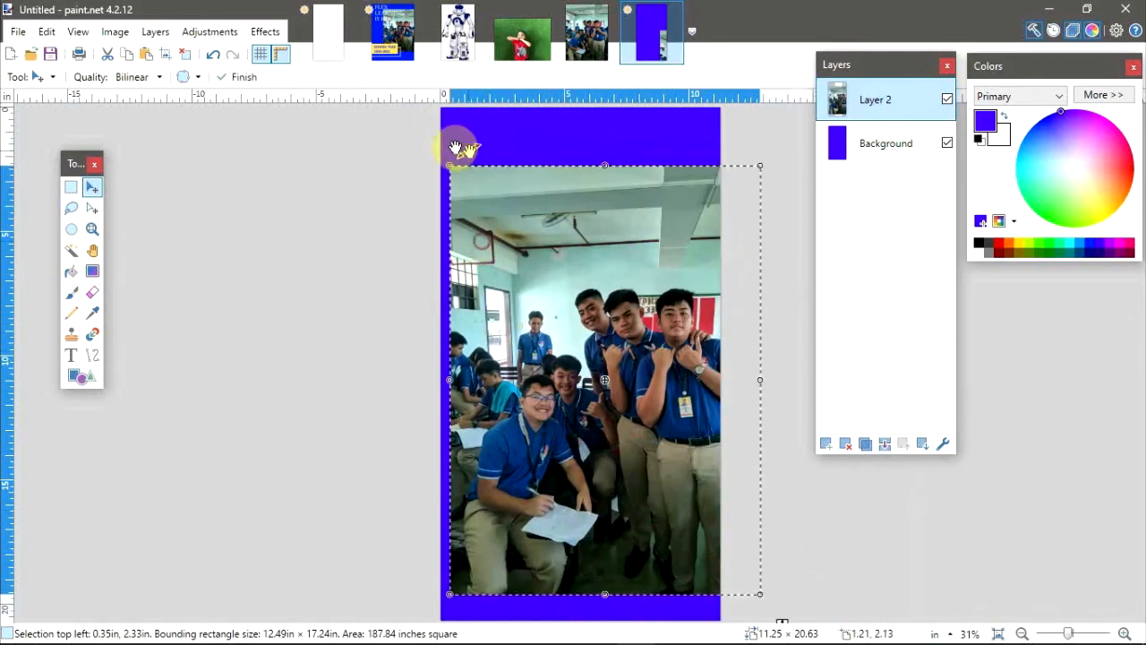
drag(450, 167, 570, 264)
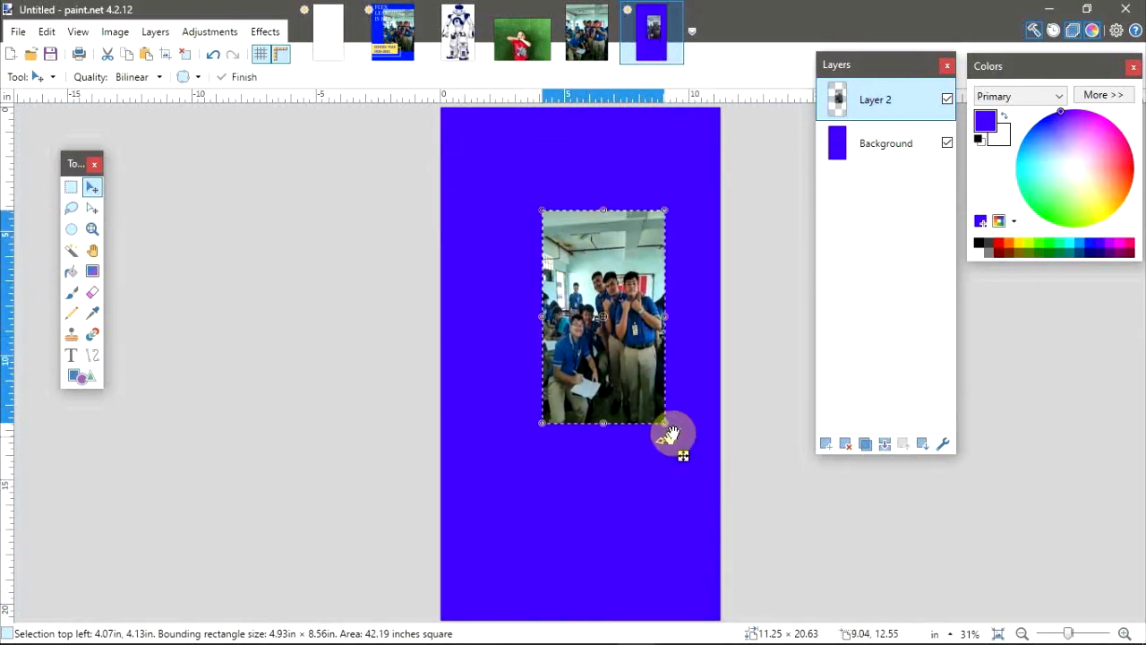
drag(665, 426, 717, 486)
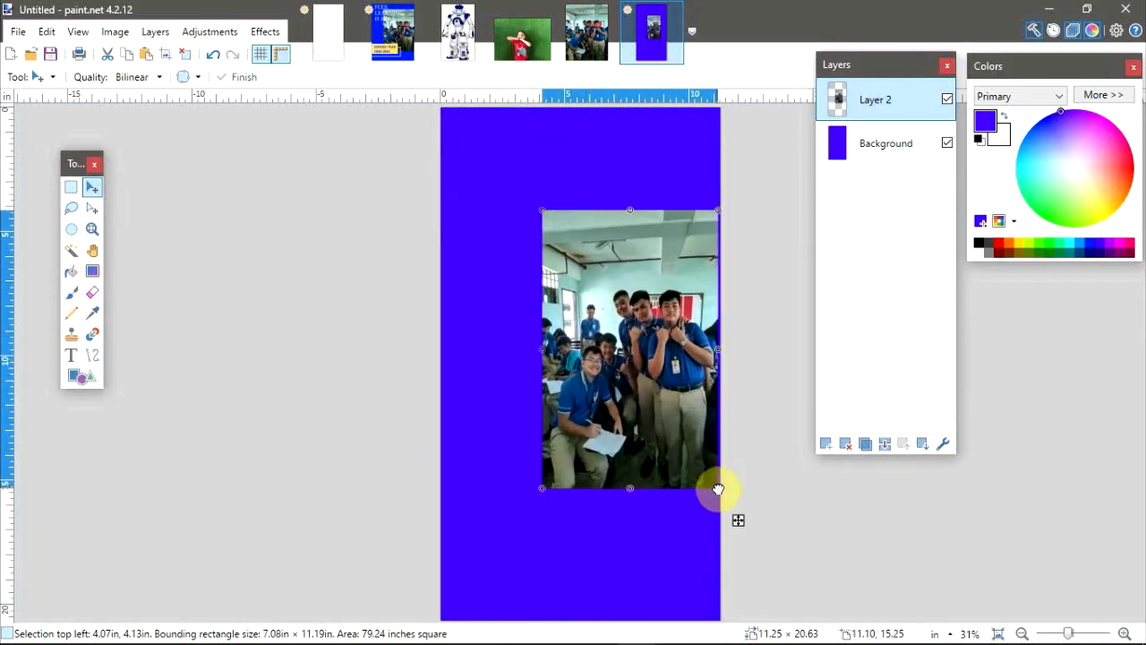
drag(614, 372, 618, 396)
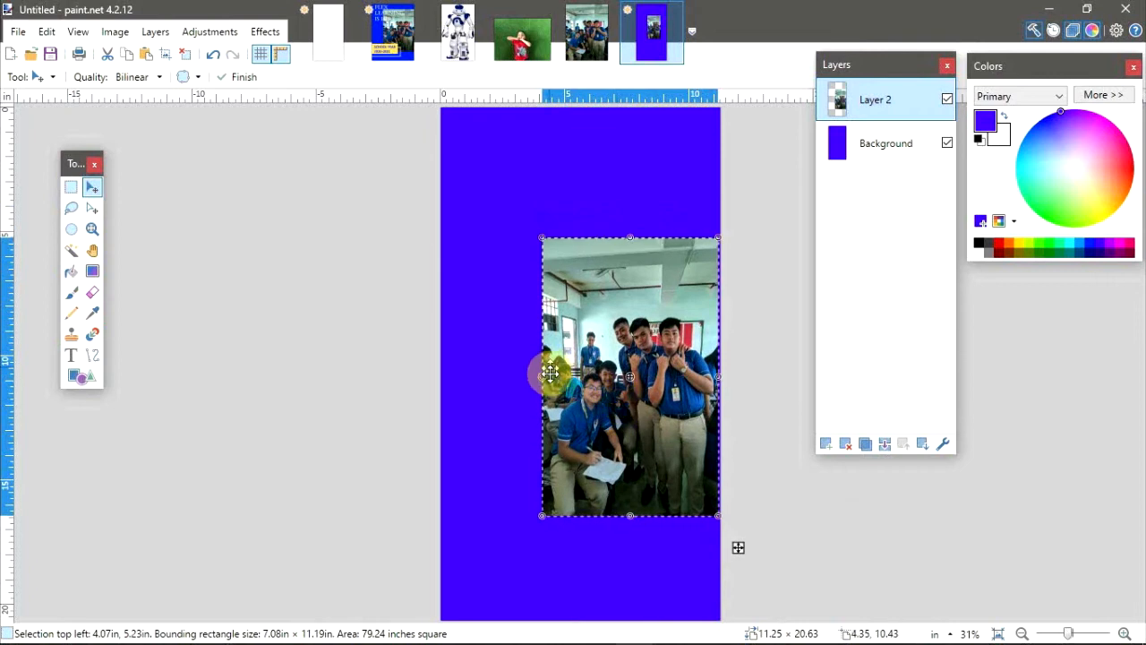
drag(542, 377, 516, 374)
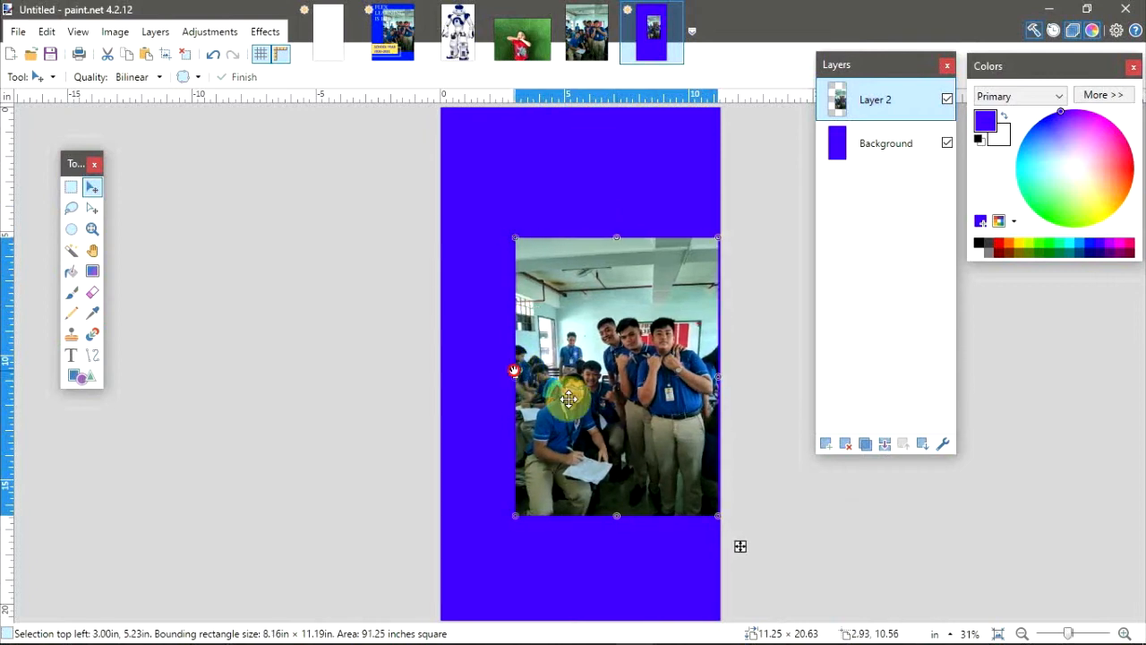
mouse_move(516, 237)
mouse_down()
mouse_move(494, 213)
mouse_move(510, 216)
mouse_up()
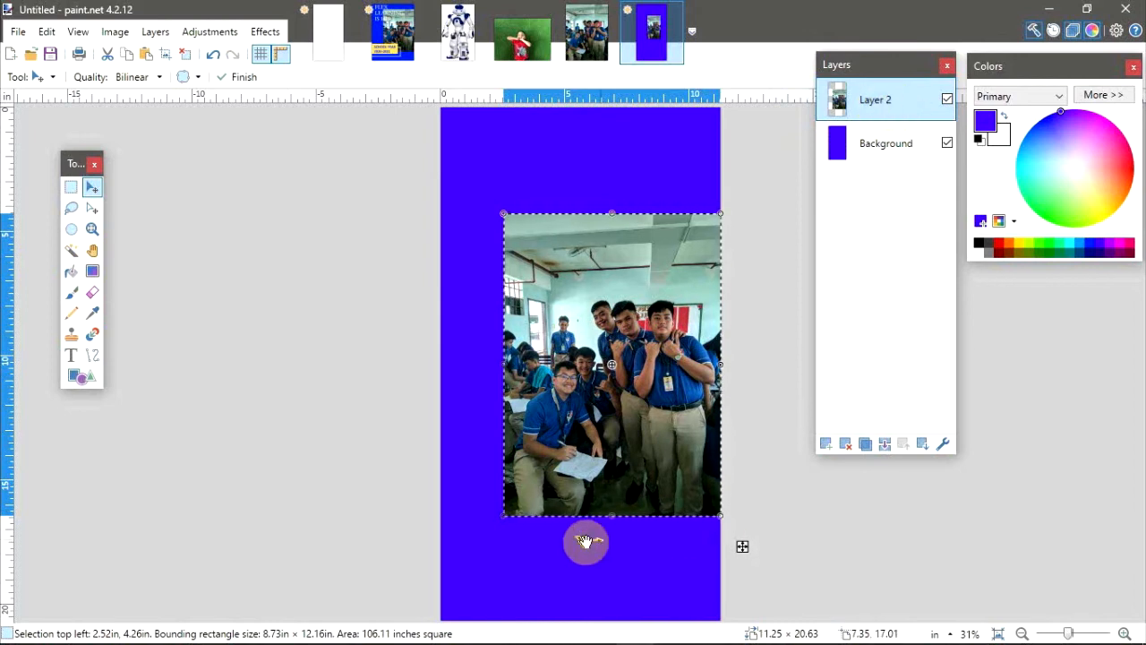
click(402, 47)
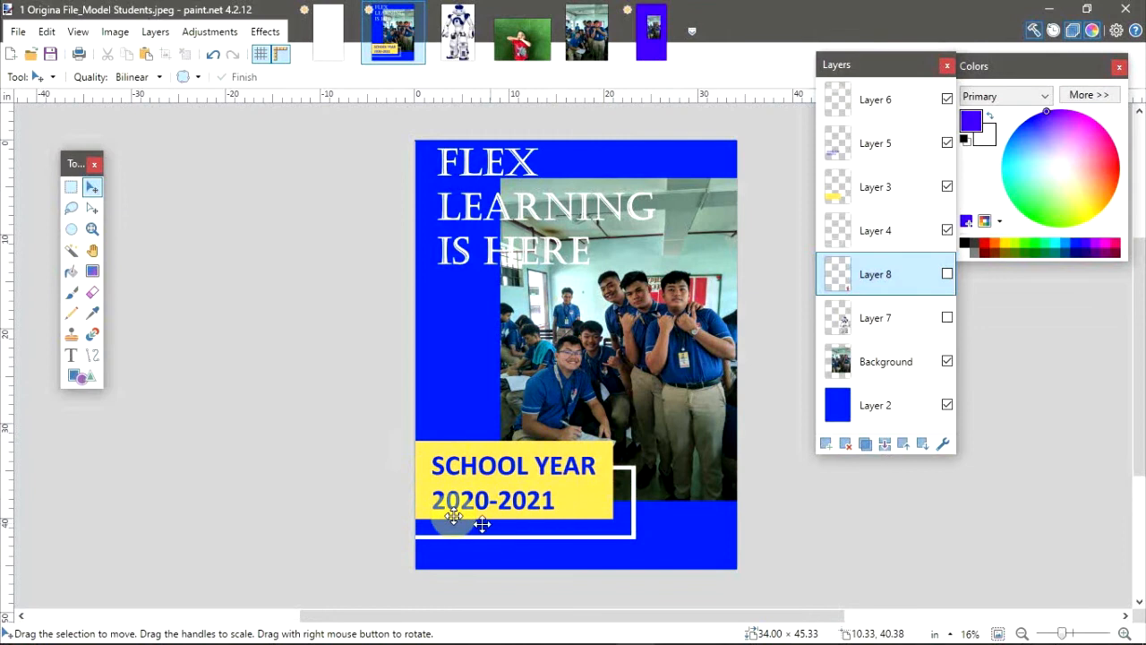
click(652, 36)
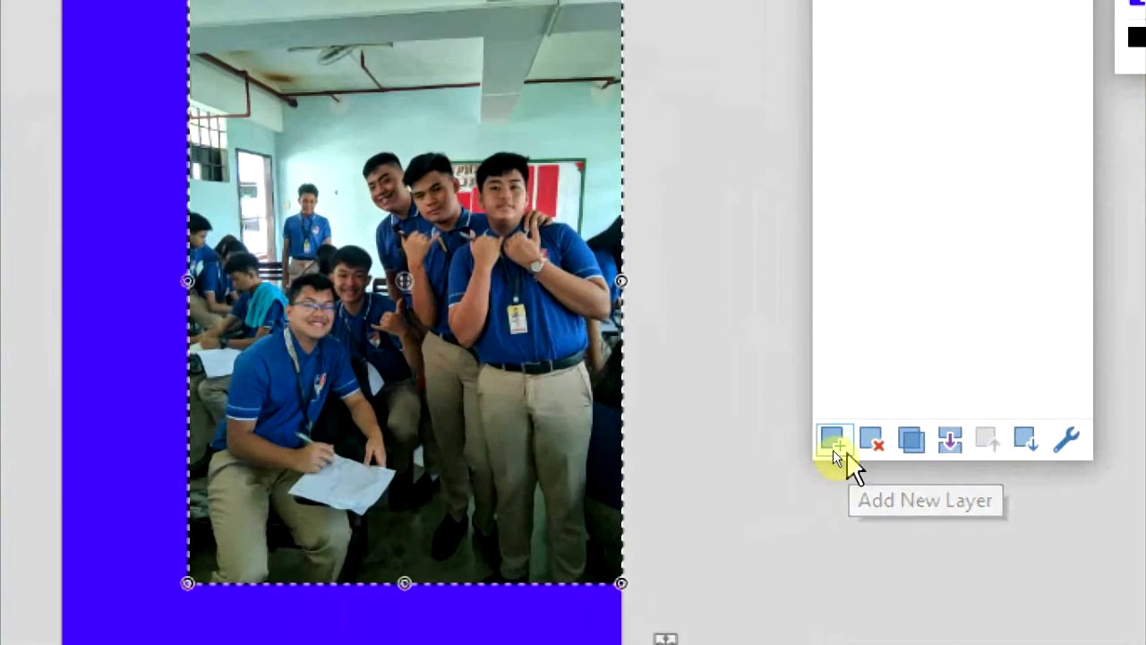
click(831, 439)
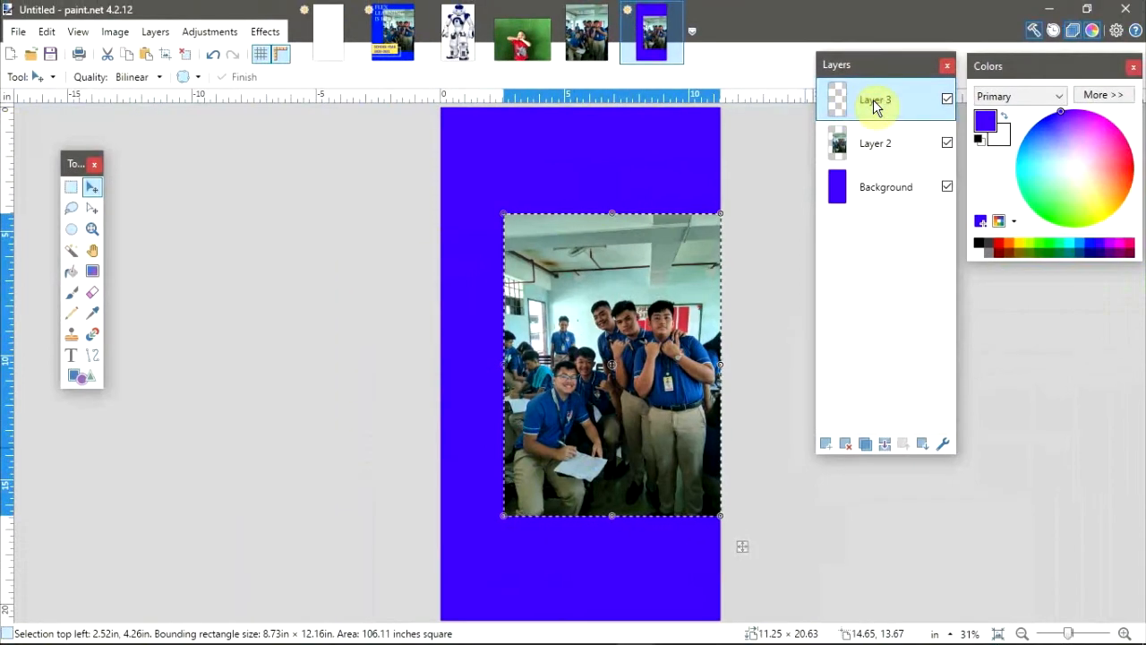
click(71, 381)
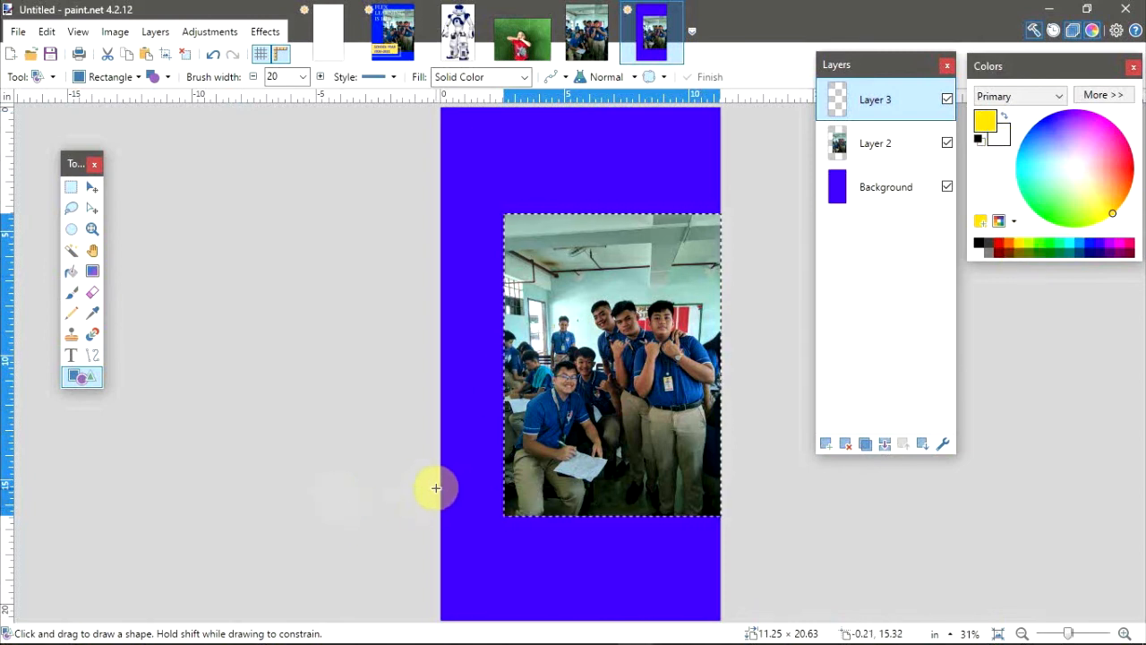
drag(441, 482, 579, 515)
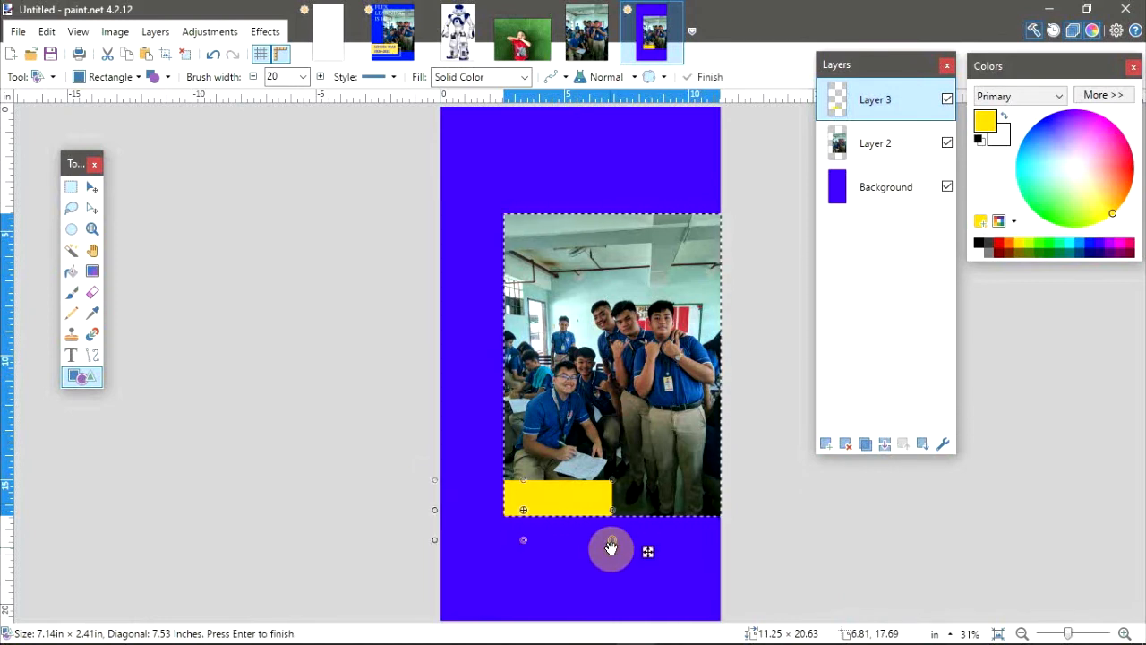
key(ctrl+z)
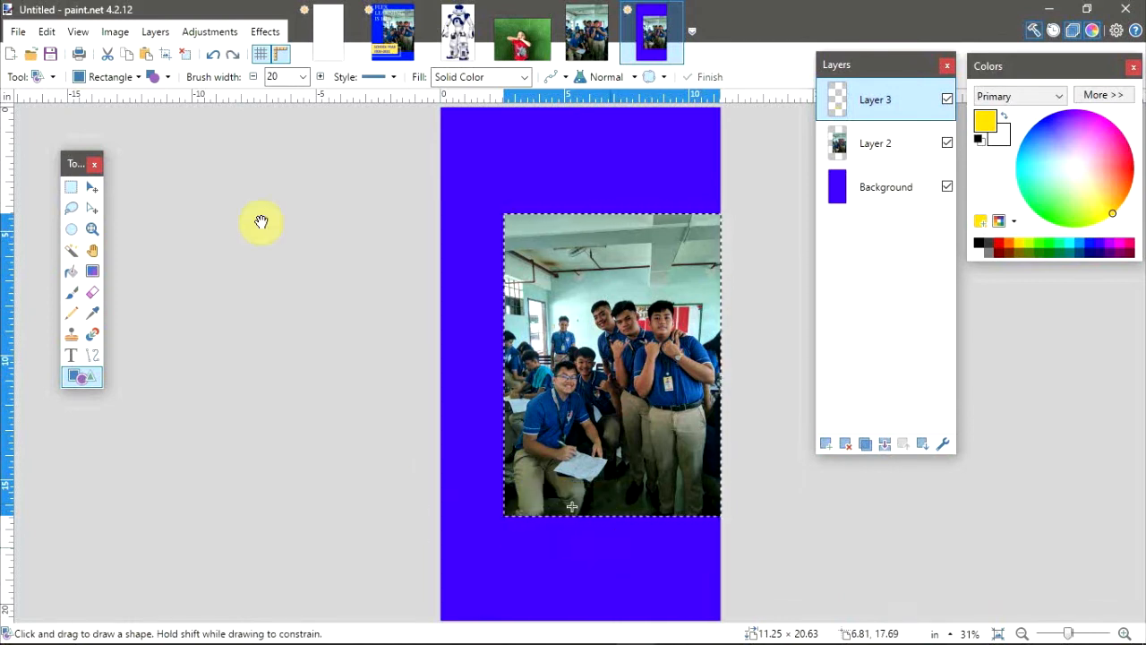
click(48, 32)
click(73, 54)
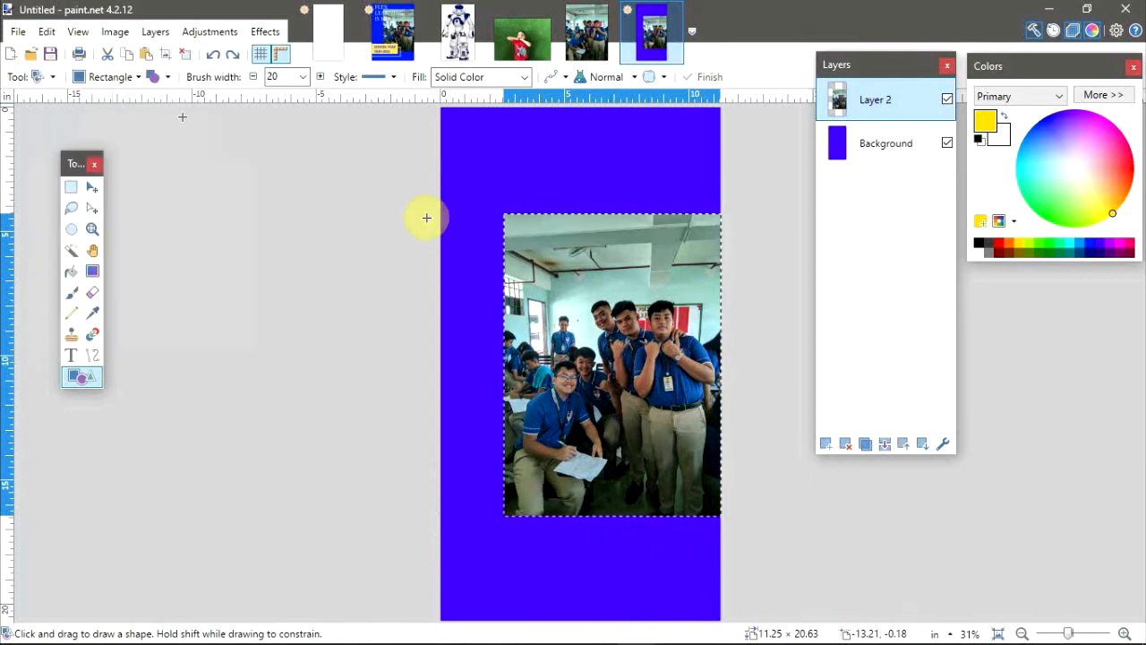
Add a new layer above the photo's layer and clear the selection around the photo.
click(825, 444)
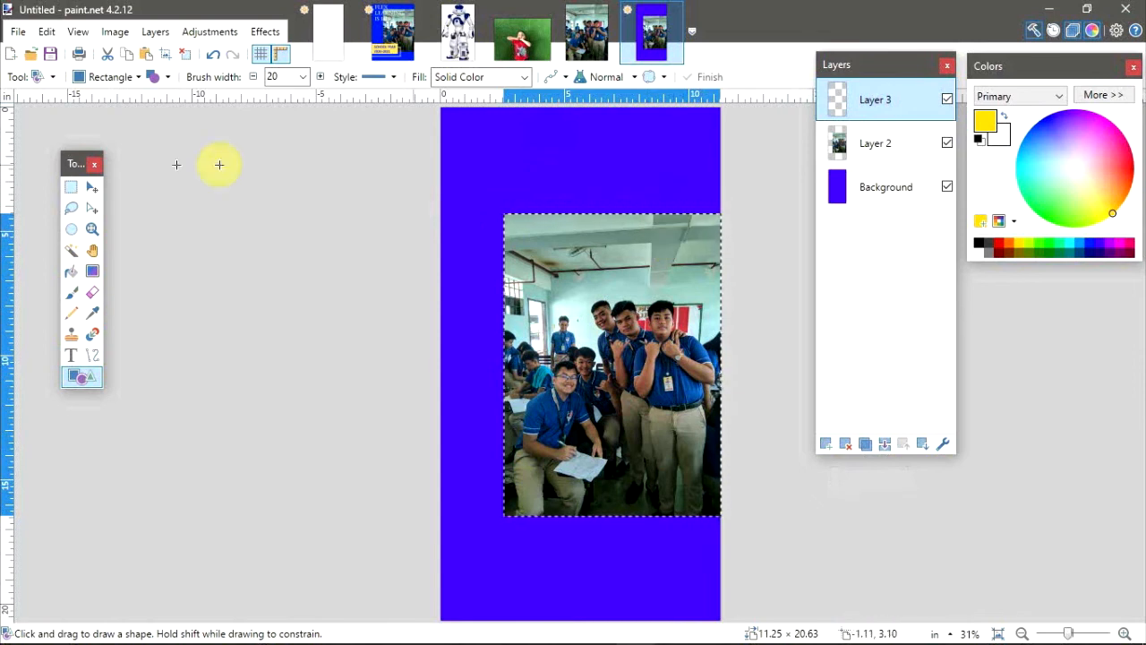
click(70, 188)
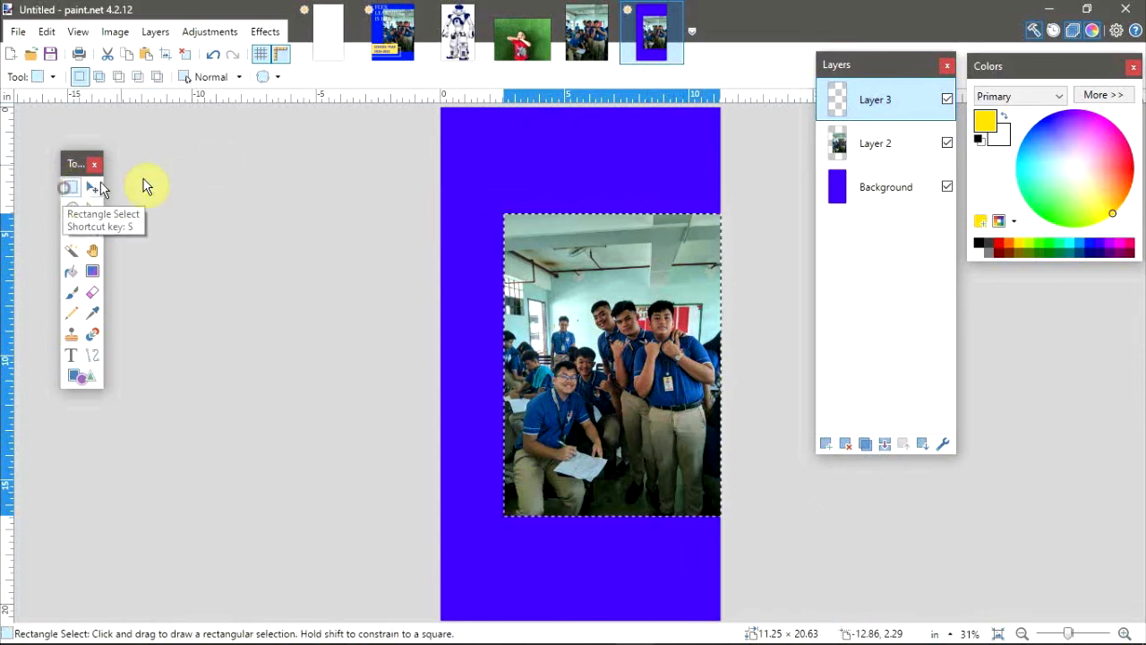
click(573, 143)
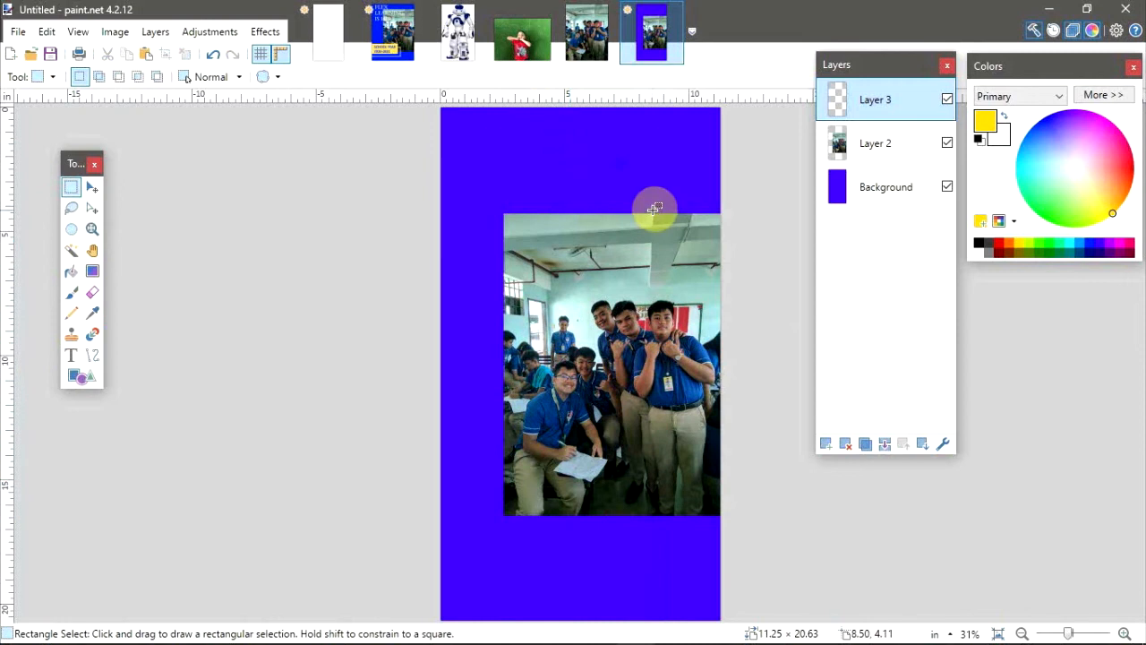
Draw a filled yellow rectangle about 7.30 by 2.71 inches from the canvas's left edge across the photo's lower part, and check the finished poster.
click(77, 377)
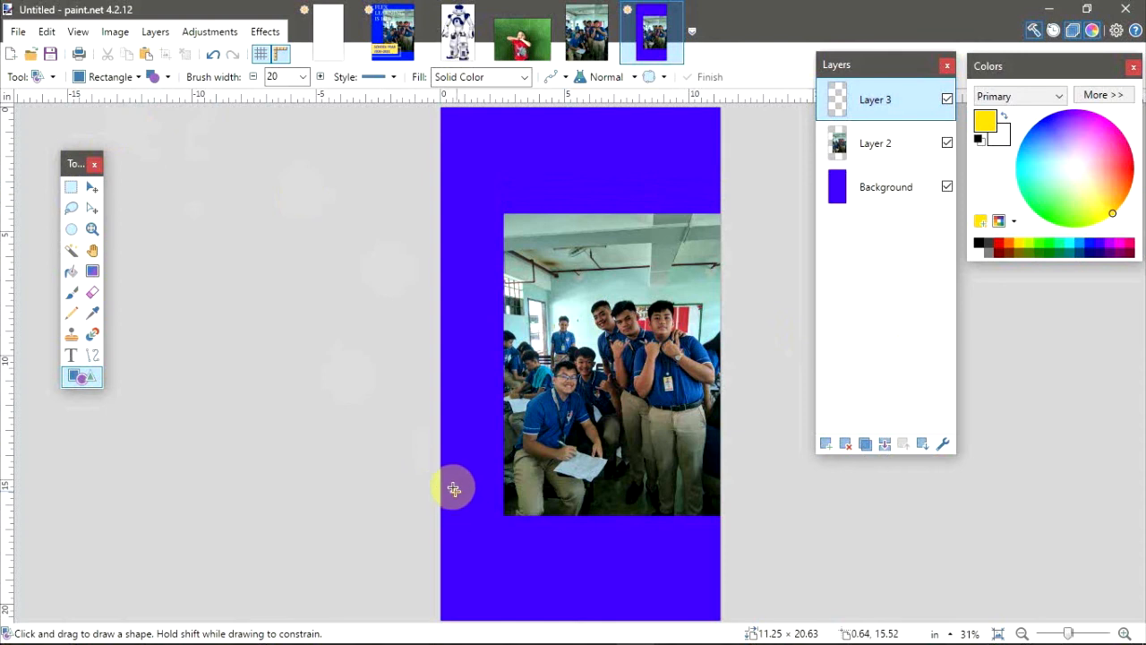
drag(441, 486, 621, 554)
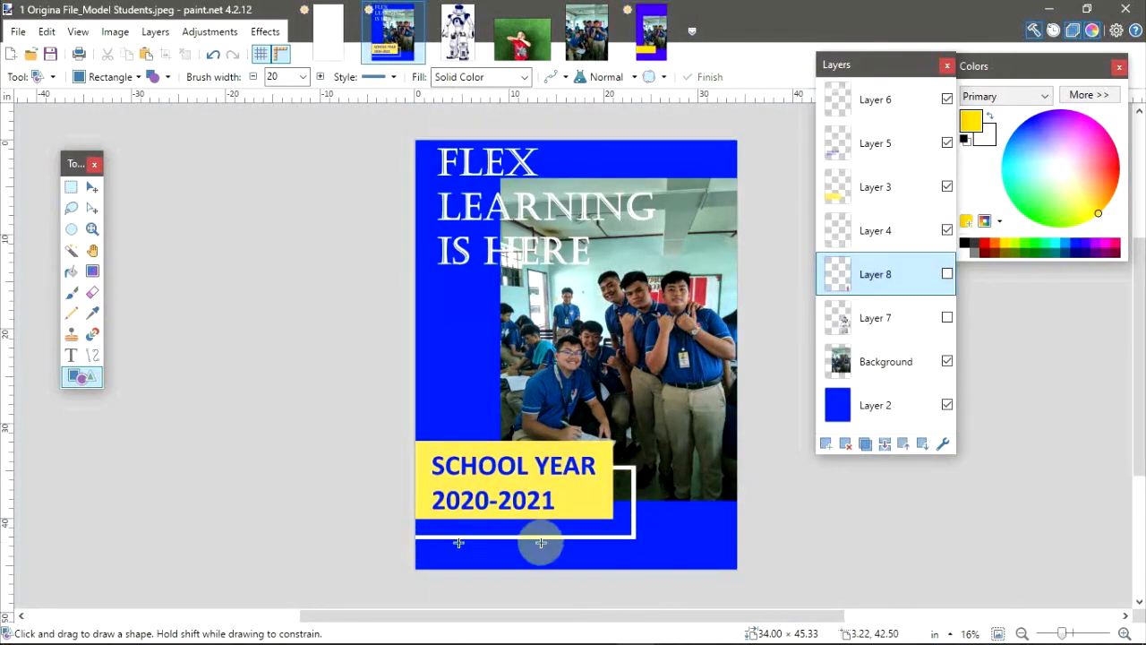
click(640, 29)
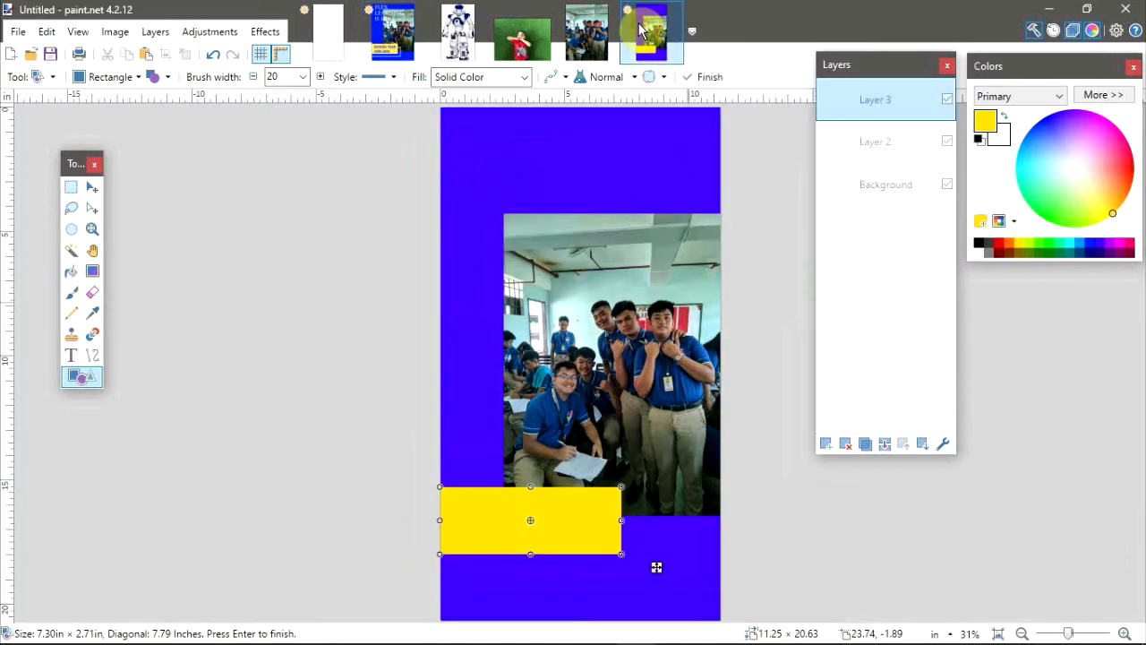
Add another layer and draw a white rectangle outline about 8.11 by 2.61 inches on it, offset below and to the right of the yellow rectangle.
click(825, 445)
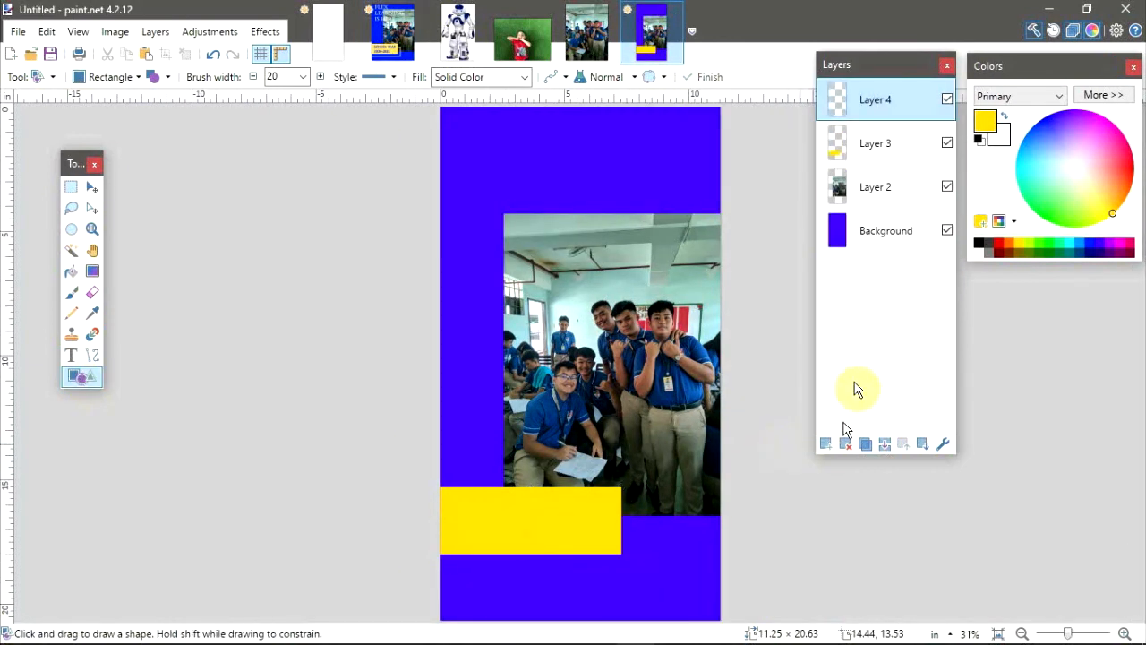
click(873, 99)
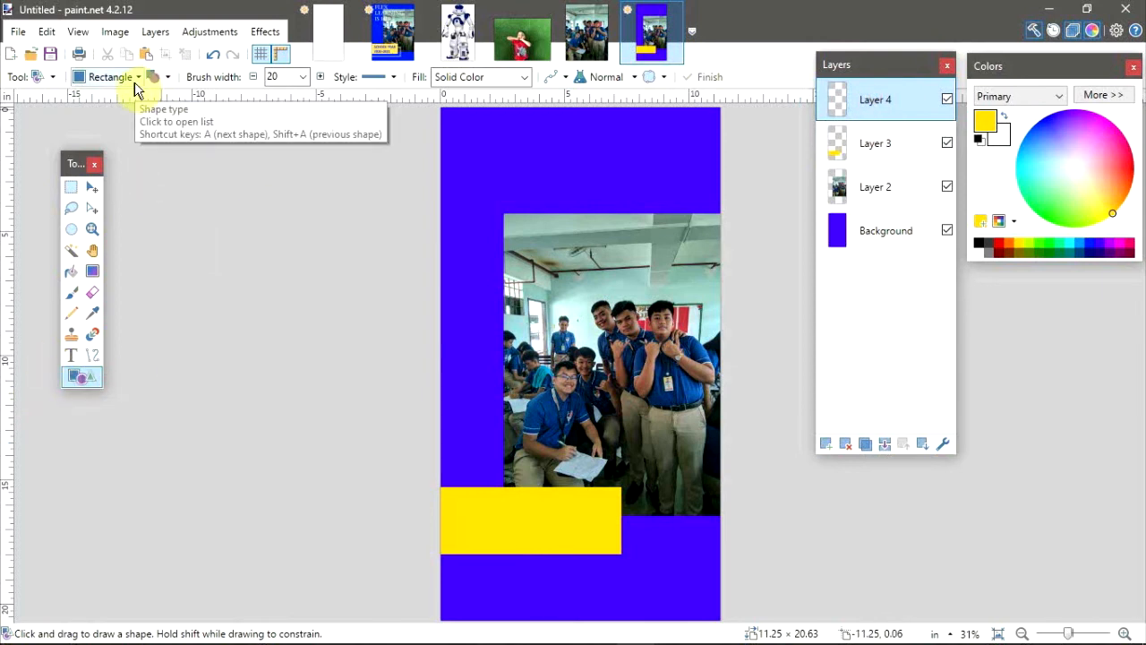
click(168, 79)
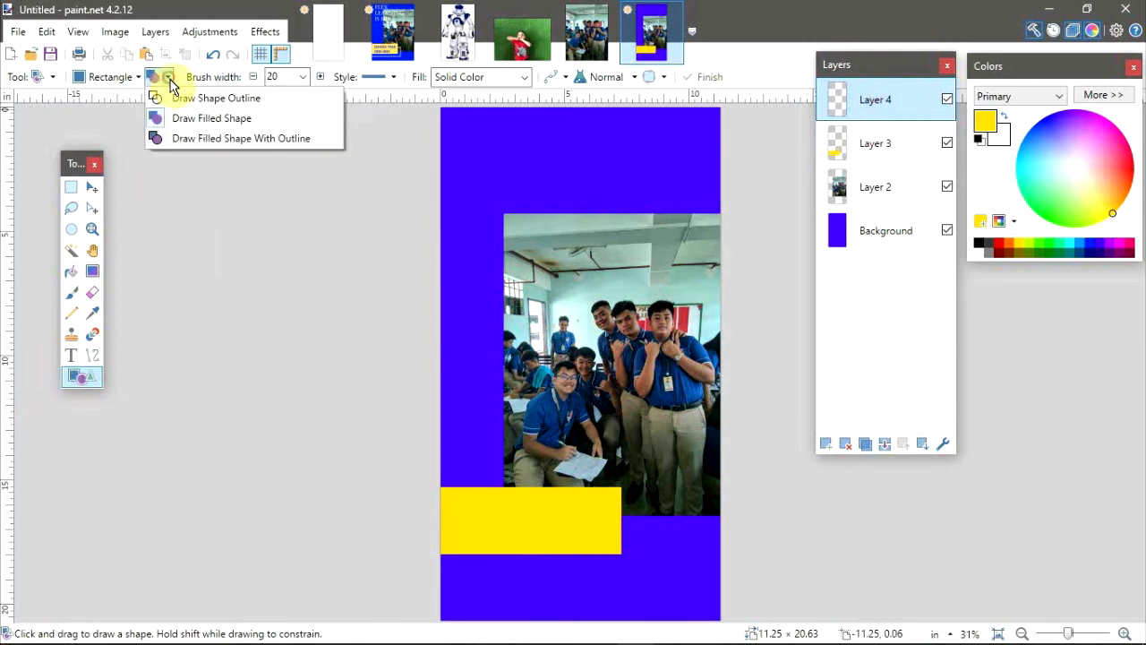
click(223, 100)
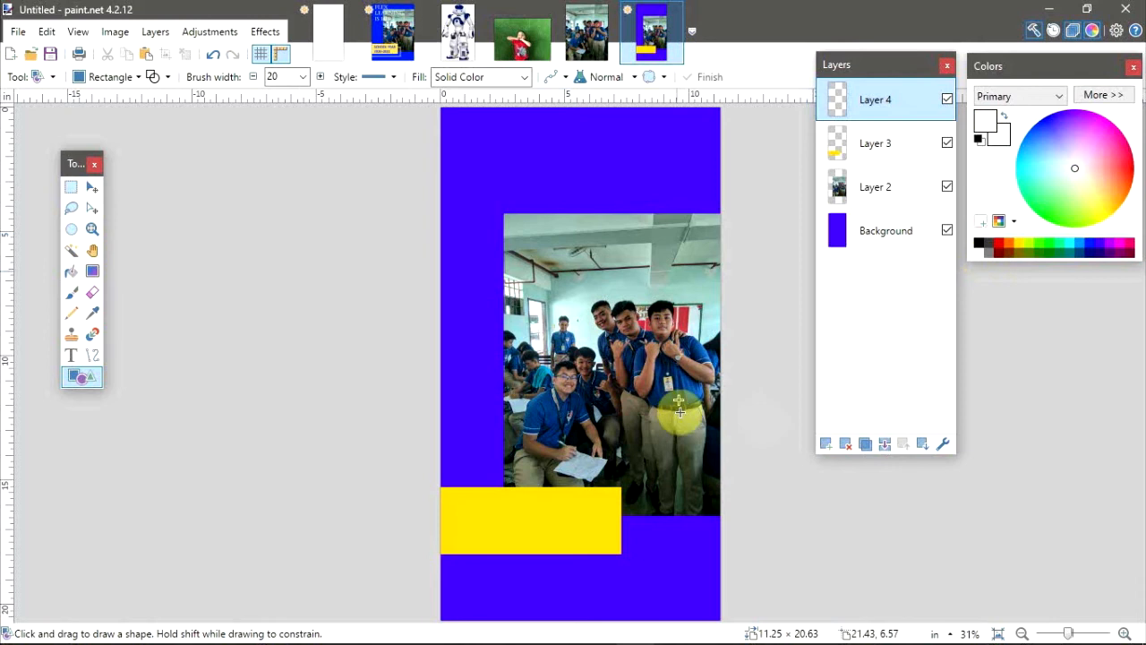
drag(441, 511, 638, 574)
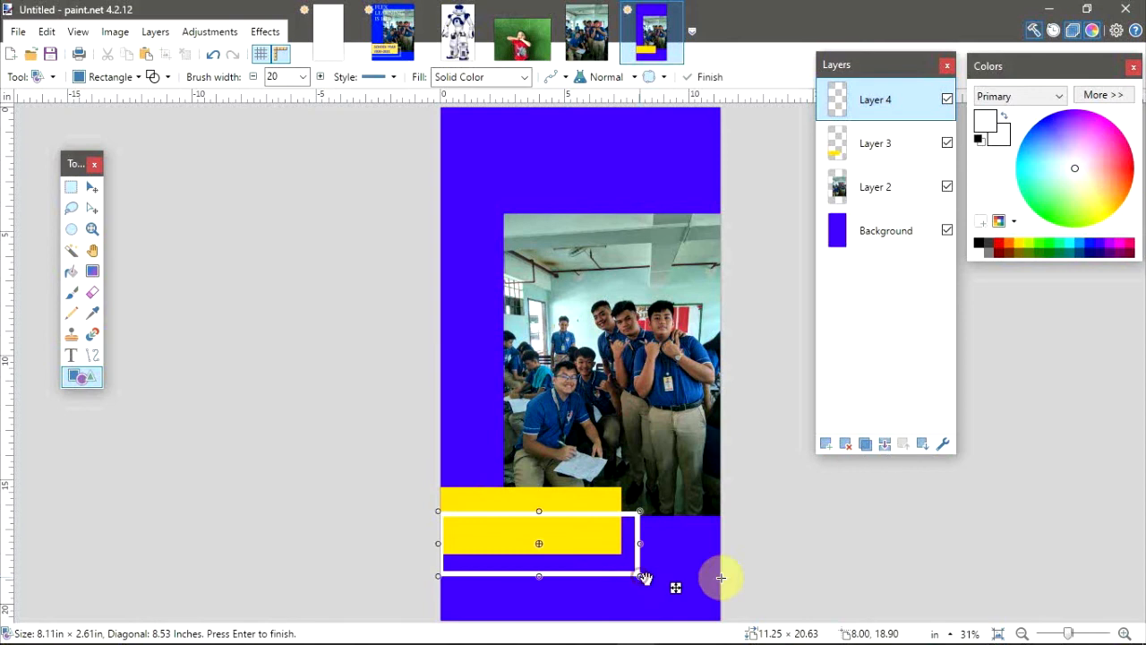
Shift the white outline so its left edge runs off the canvas, with the layer at about -0.17, 0.03 inches, and compare with the finished poster.
click(94, 192)
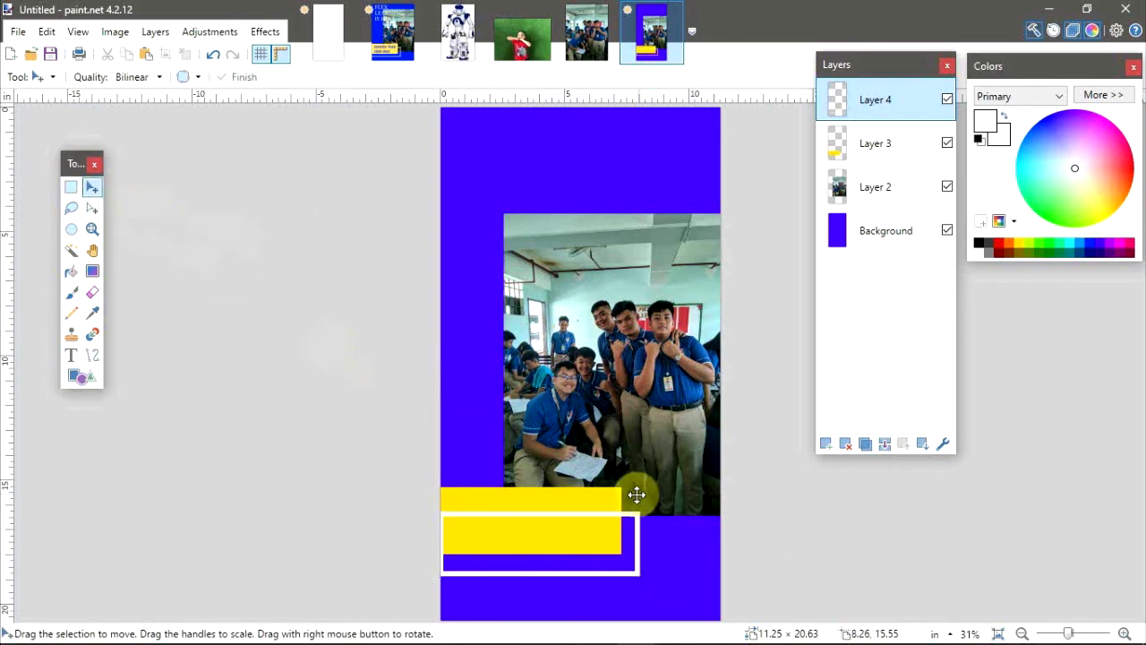
drag(614, 488, 614, 514)
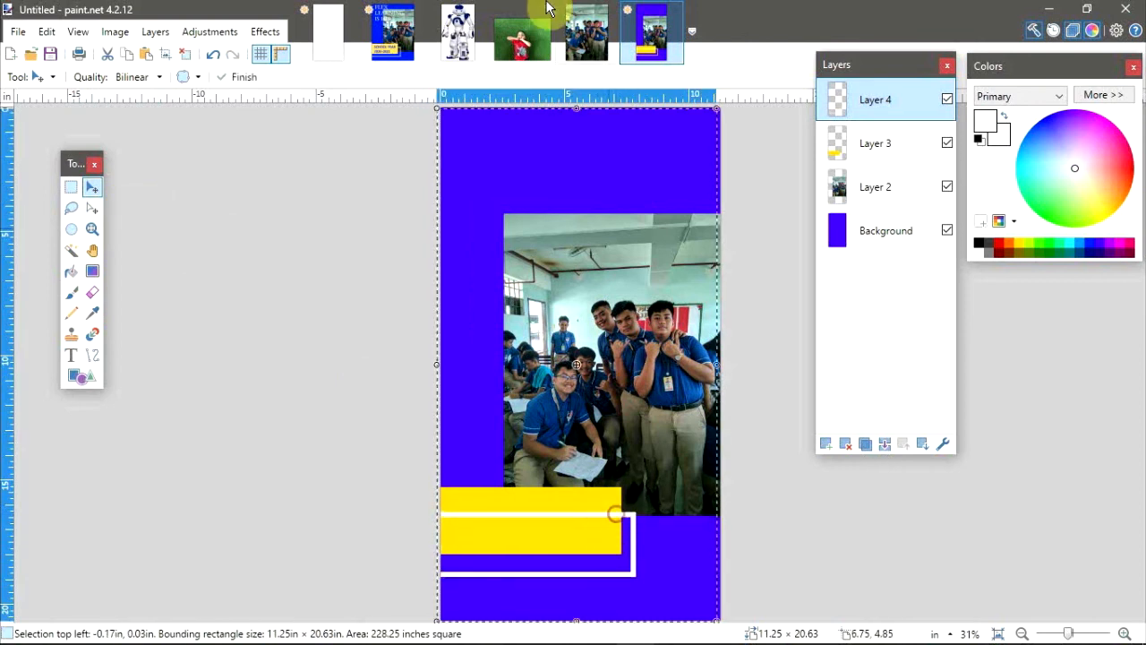
click(393, 32)
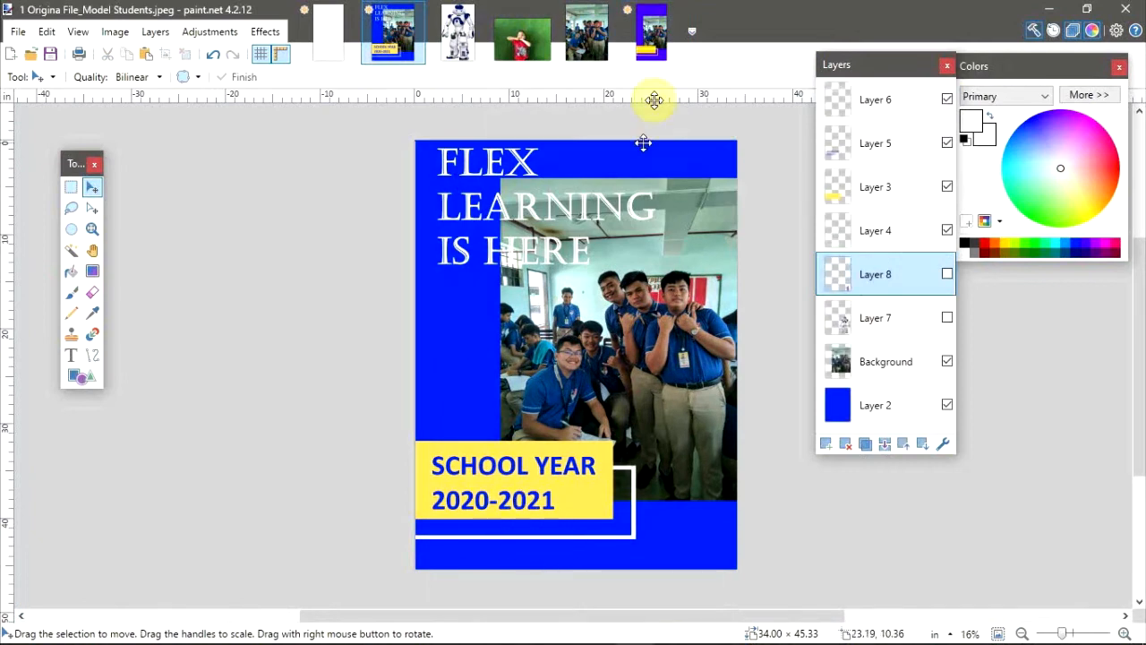
click(655, 31)
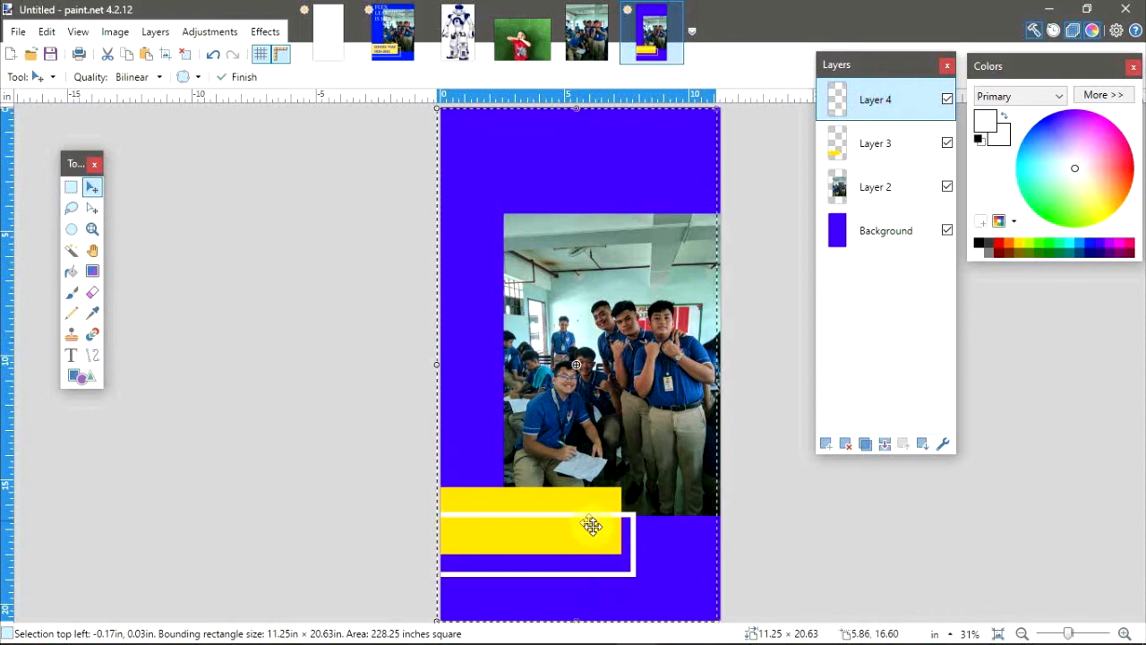
Place Layer 4 below Layer 3, stretch its contents to about 11.34 by 20.68 inches, and check the finished poster.
drag(870, 105, 871, 143)
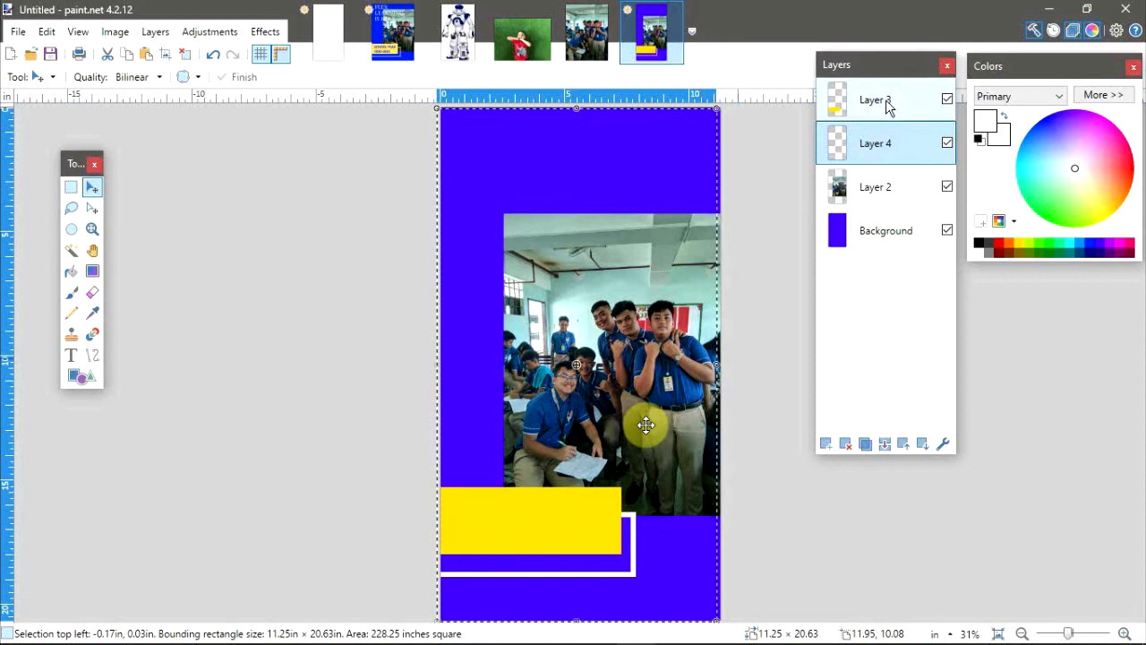
click(599, 574)
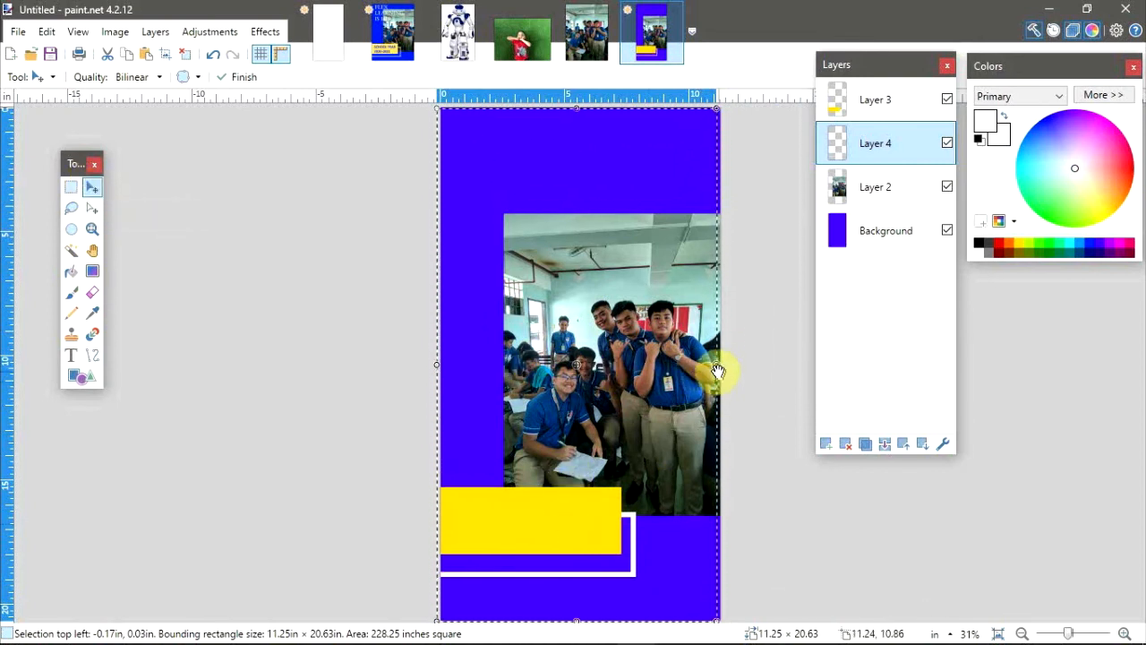
drag(717, 364, 694, 356)
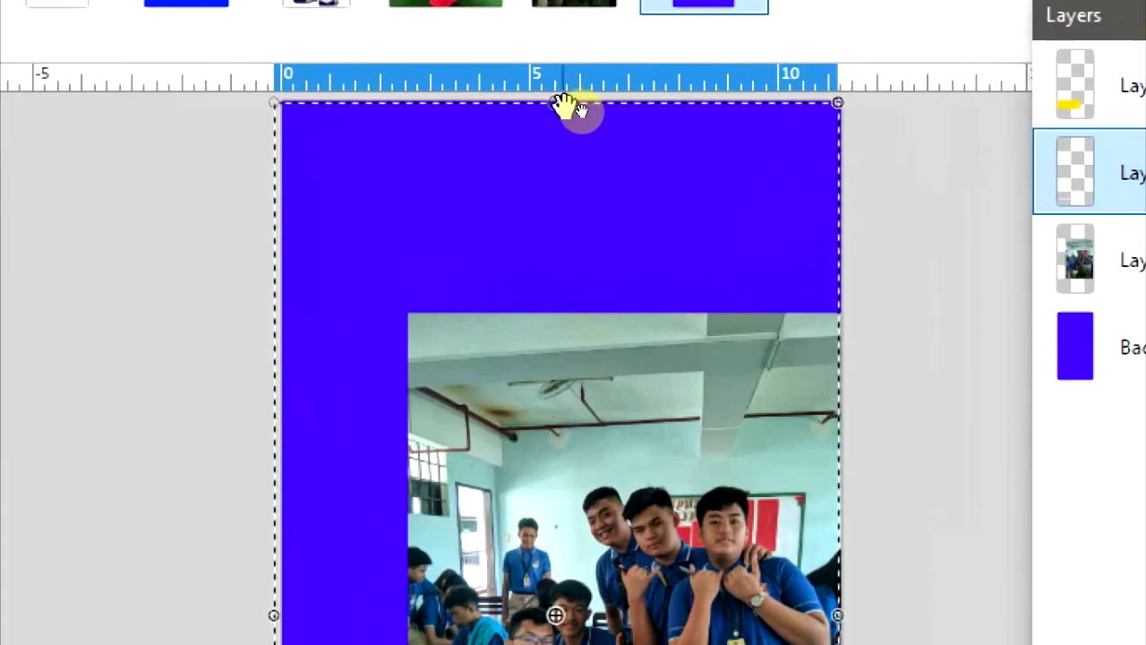
drag(569, 105, 602, 535)
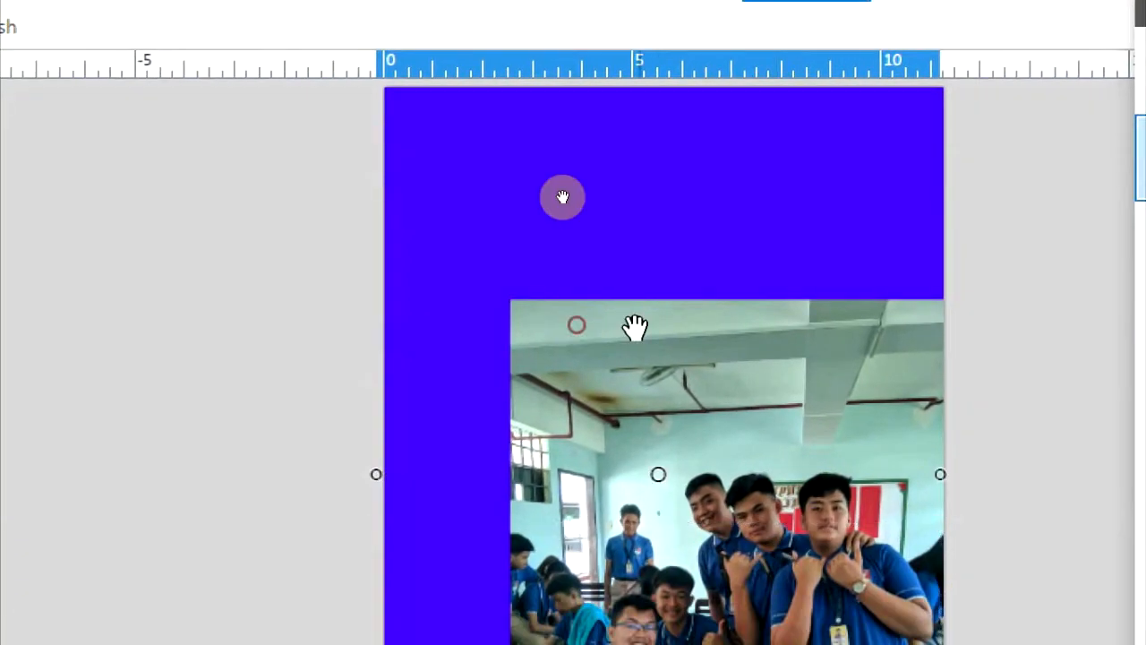
drag(635, 327, 619, 86)
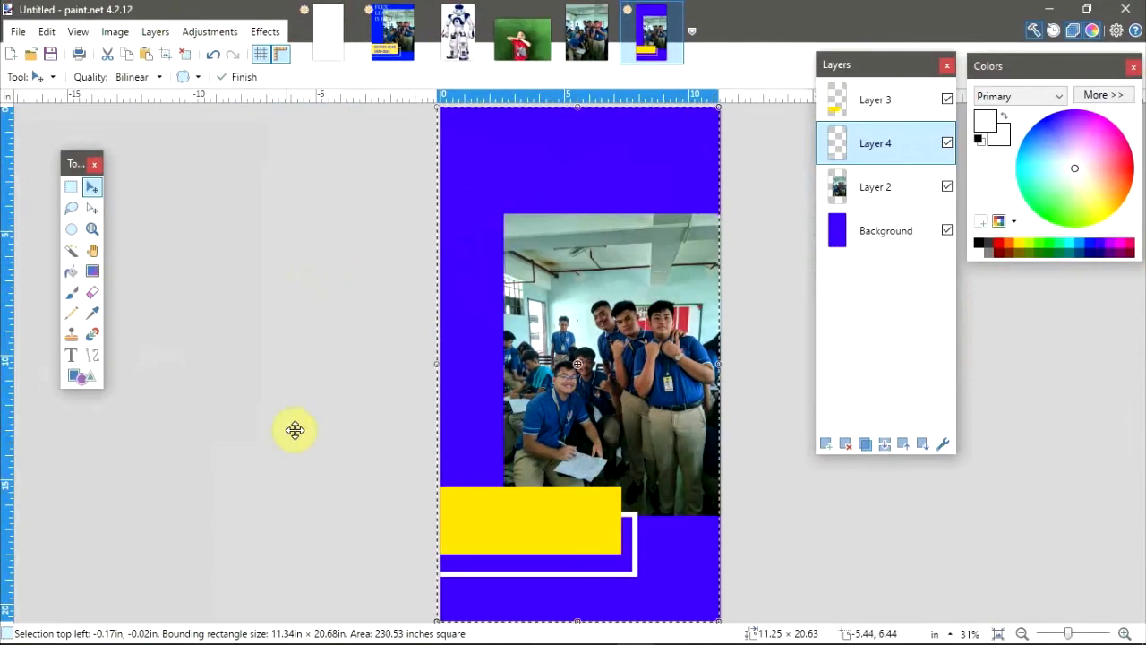
click(387, 40)
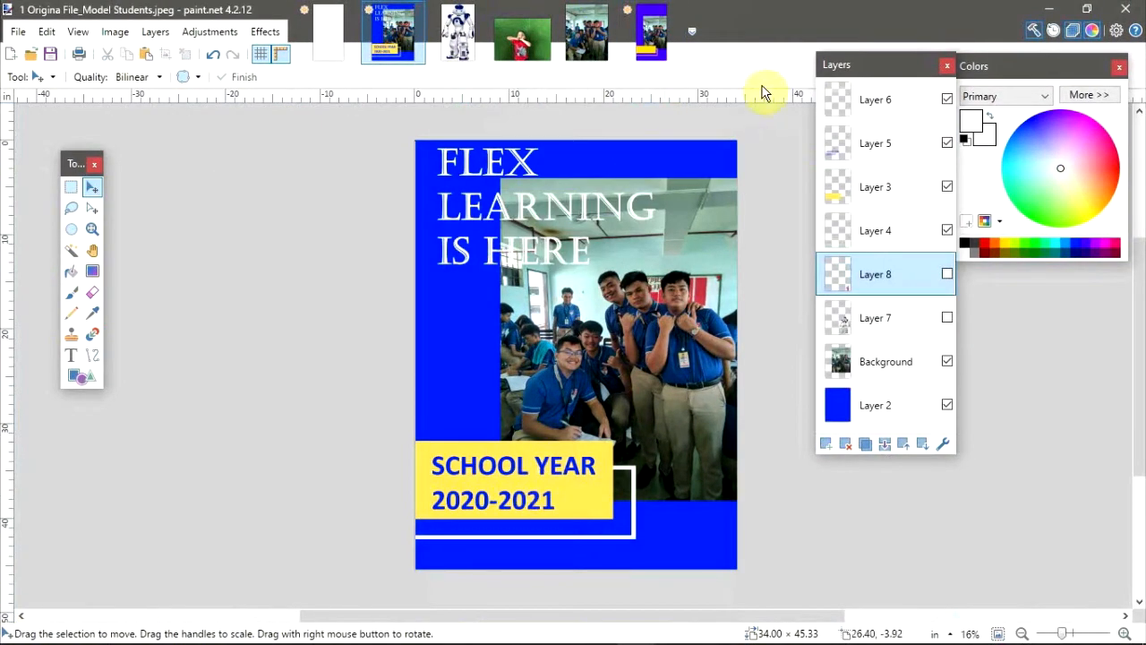
Return to the untitled poster, add a new layer and place it above Layer 3.
click(663, 34)
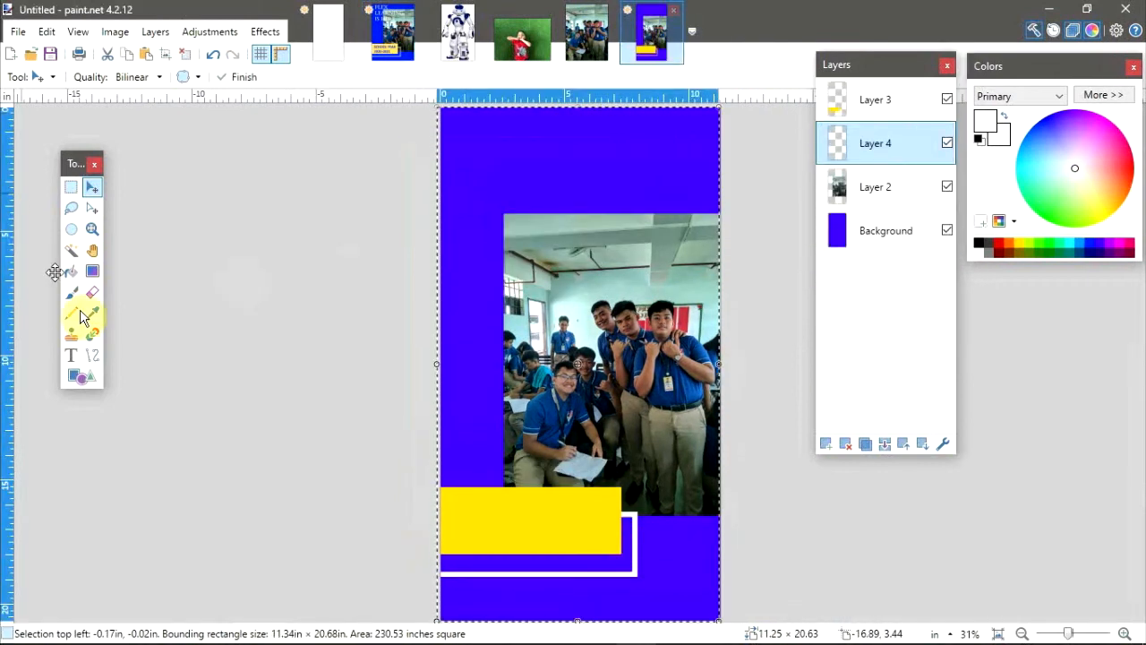
click(826, 444)
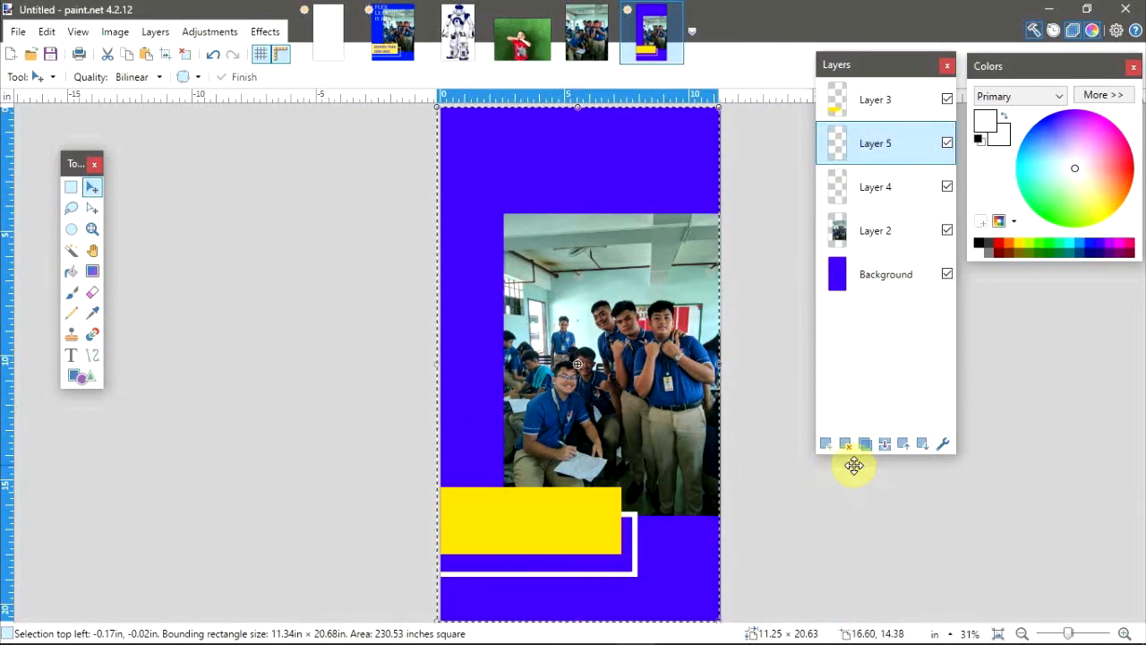
drag(880, 151, 883, 98)
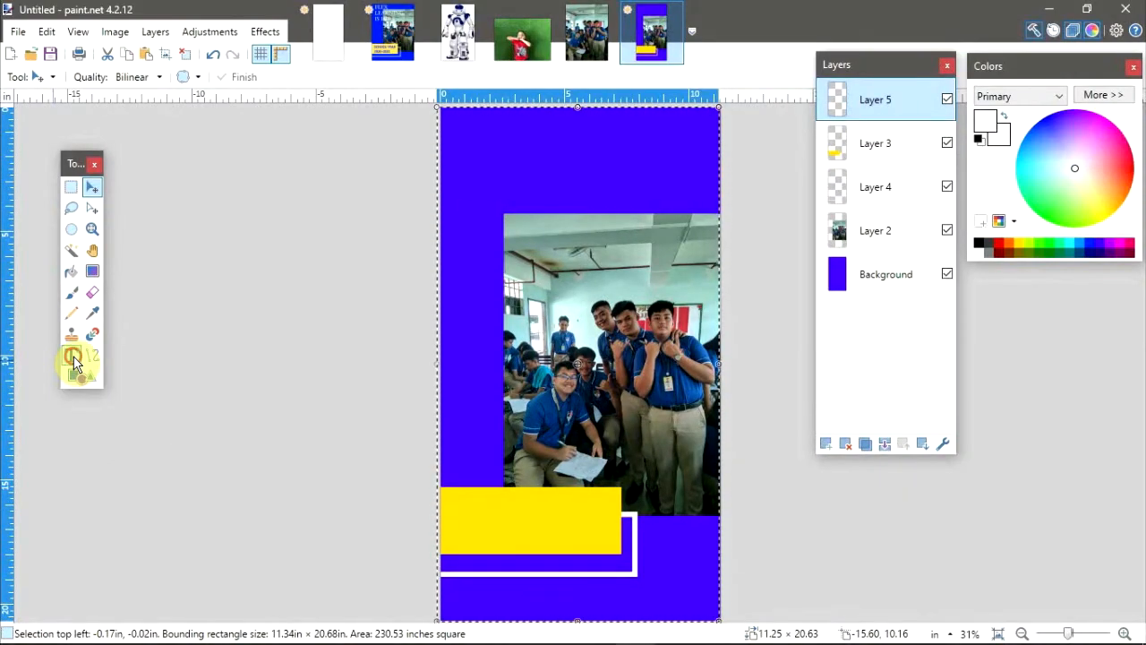
Write "School Year 2020-2021" on two lines inside the yellow rectangle, in bold Cambria at size 48.
click(72, 356)
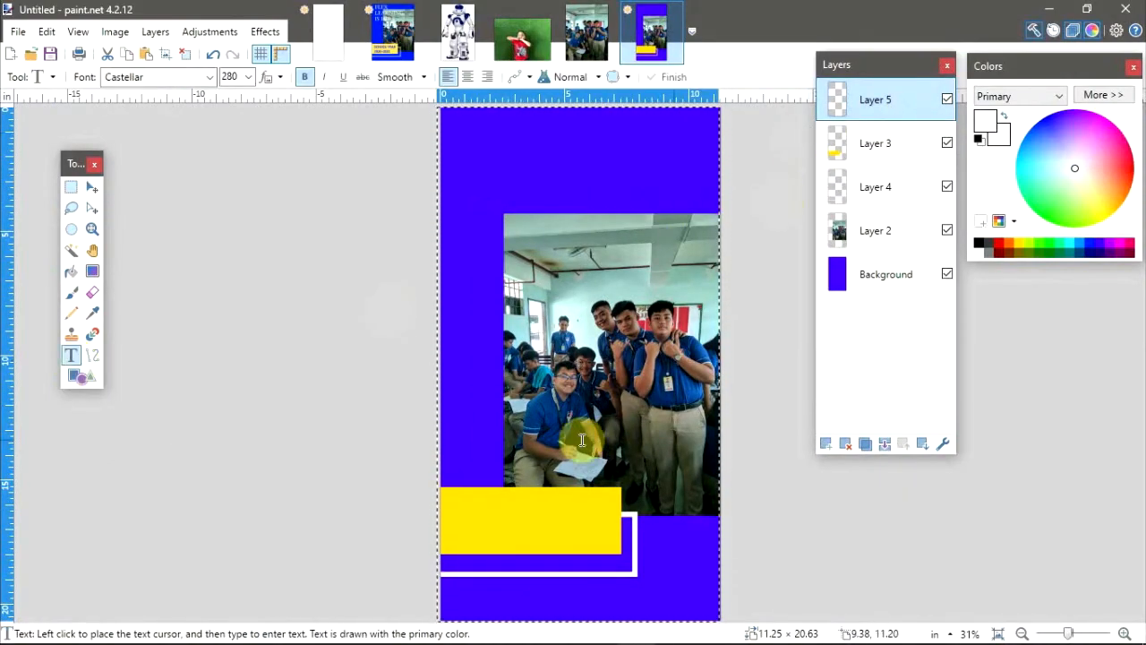
click(452, 509)
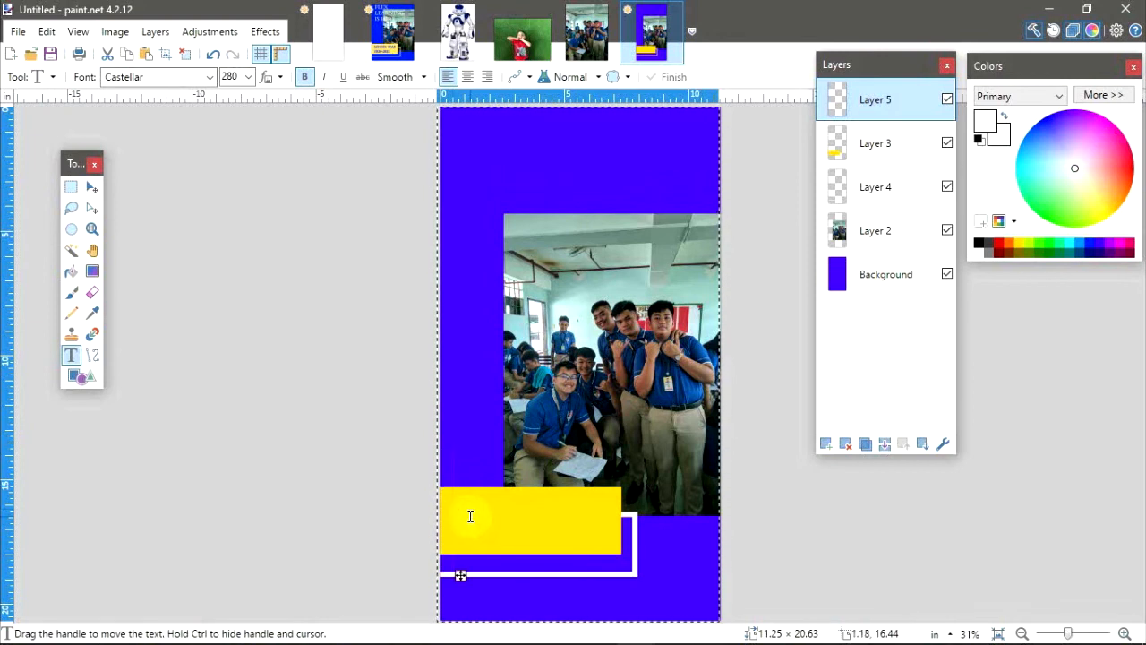
click(249, 77)
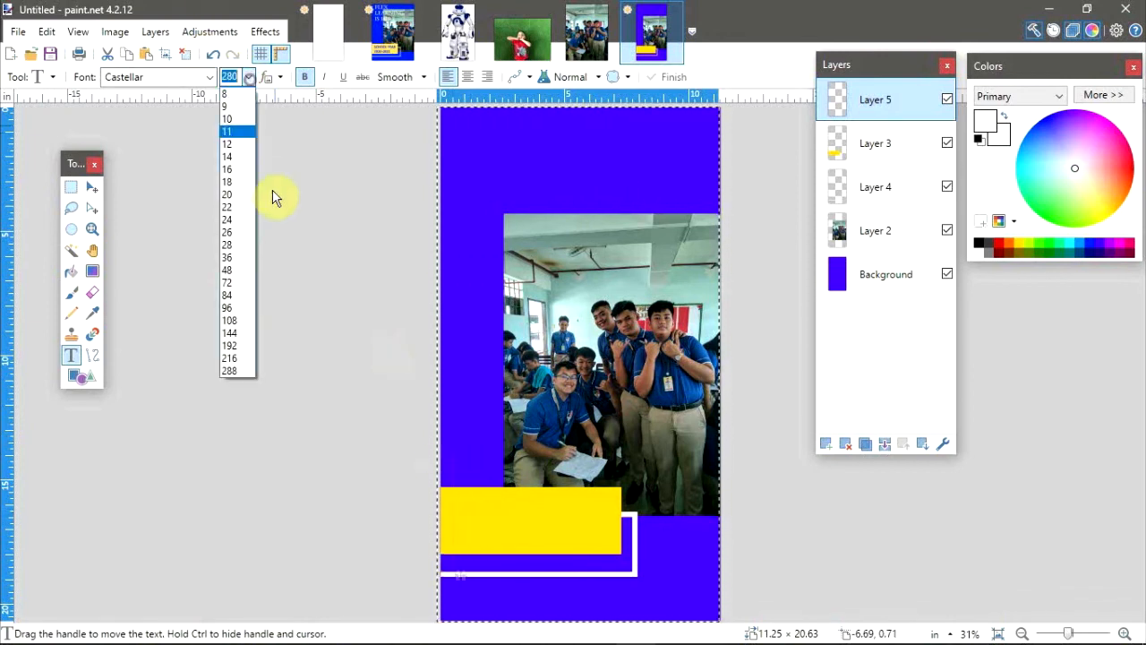
click(239, 321)
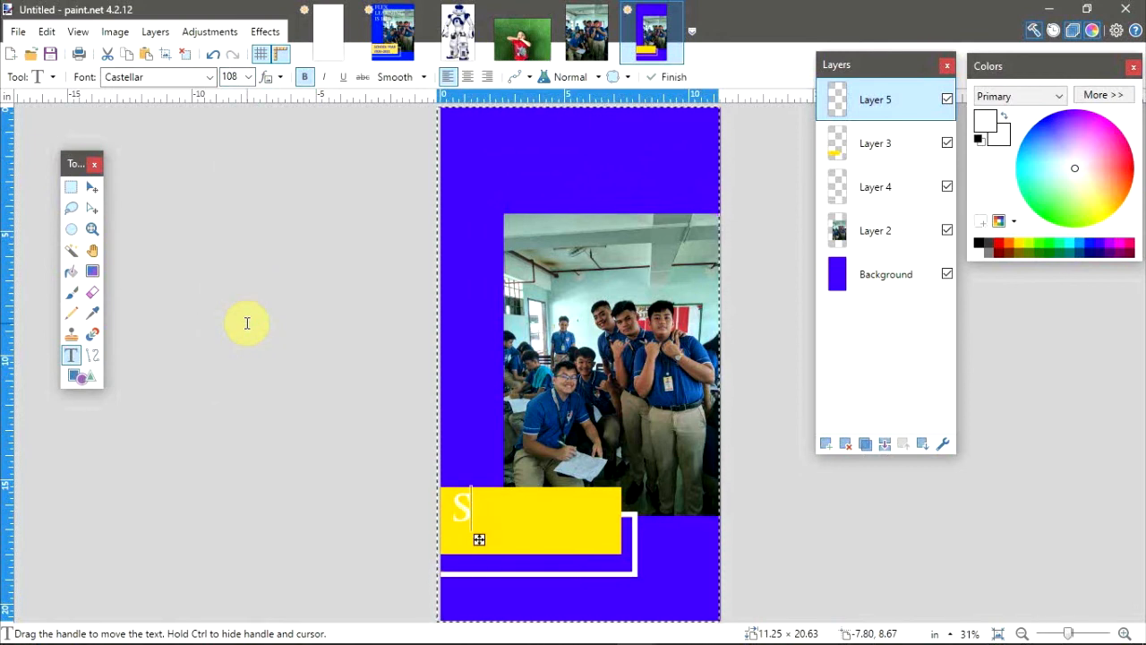
click(208, 81)
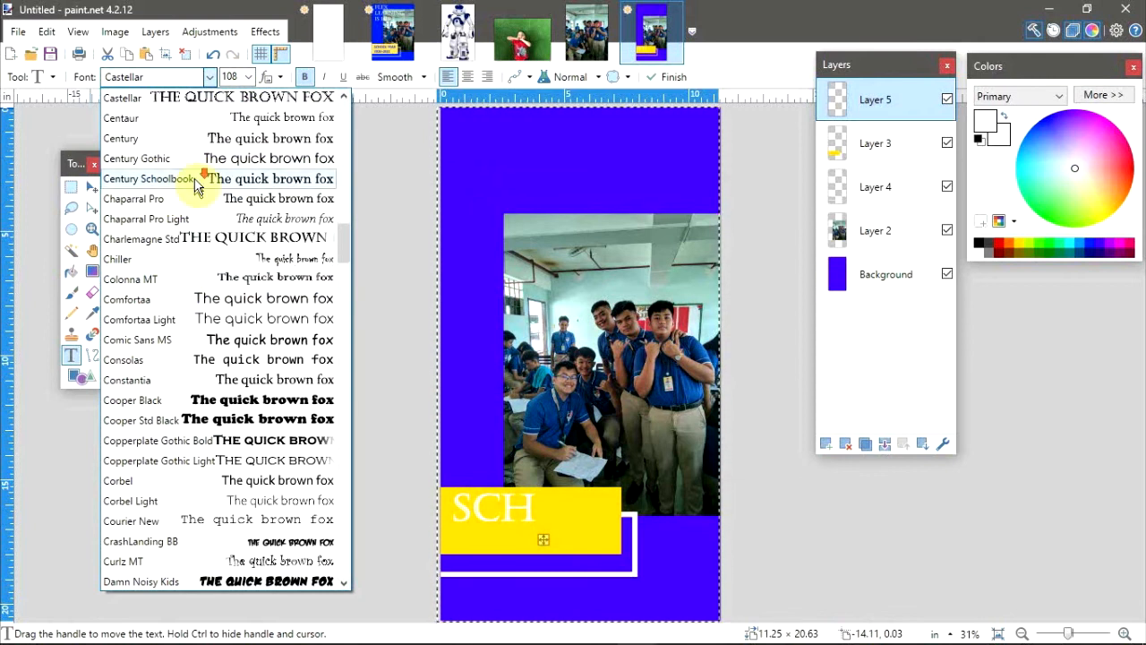
scroll(190, 170, up, 6)
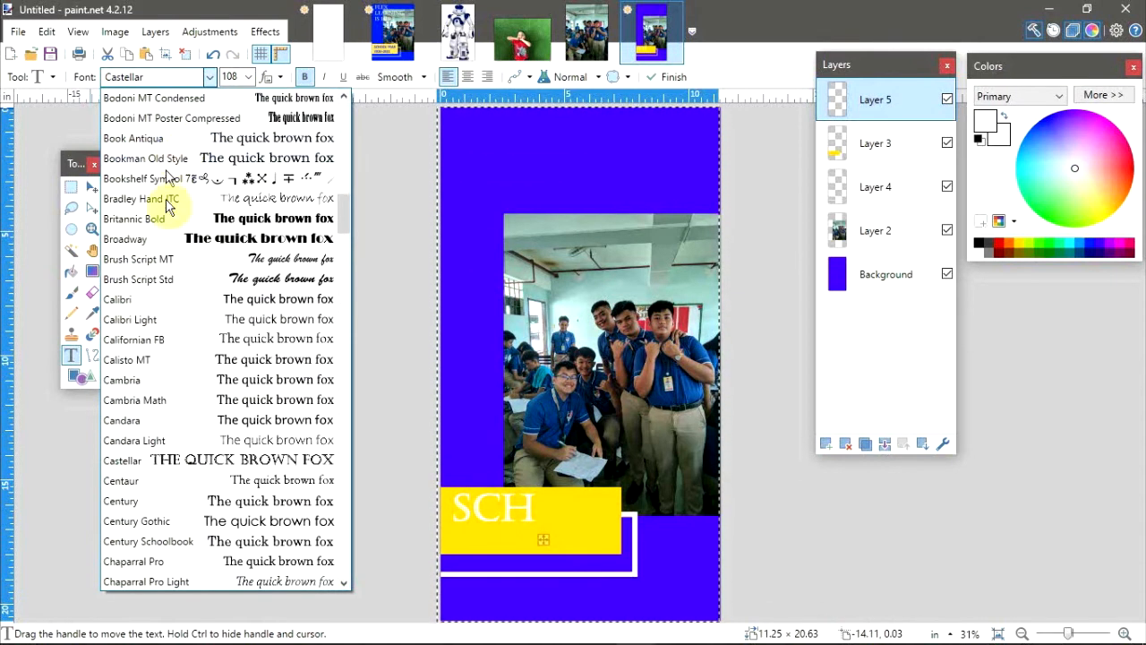
click(180, 381)
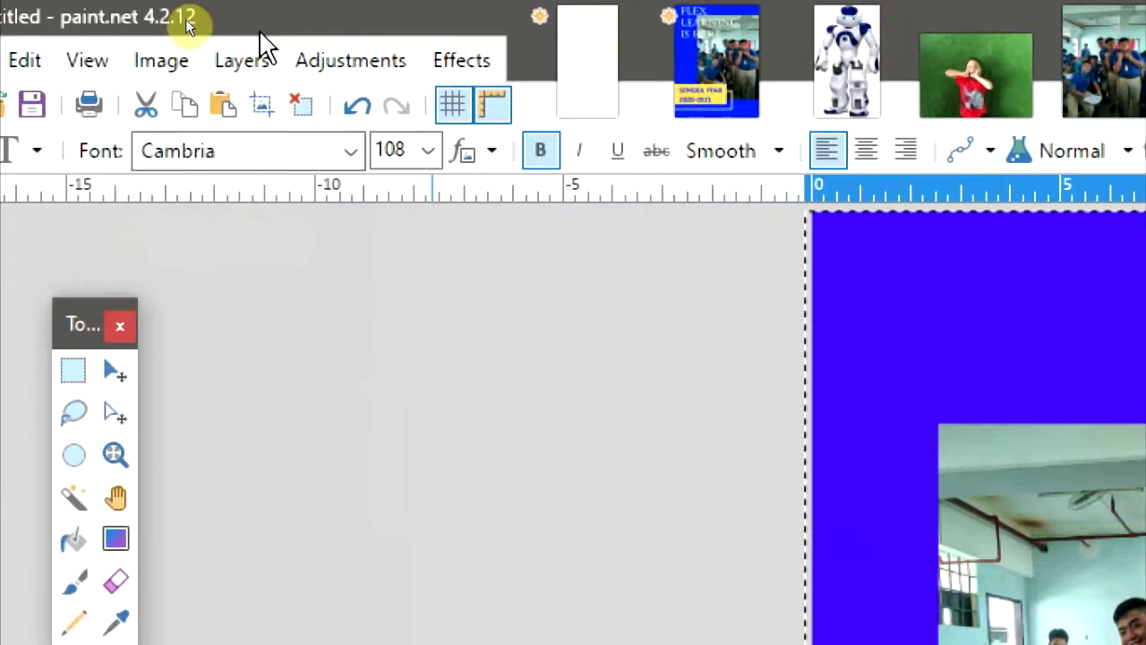
click(430, 150)
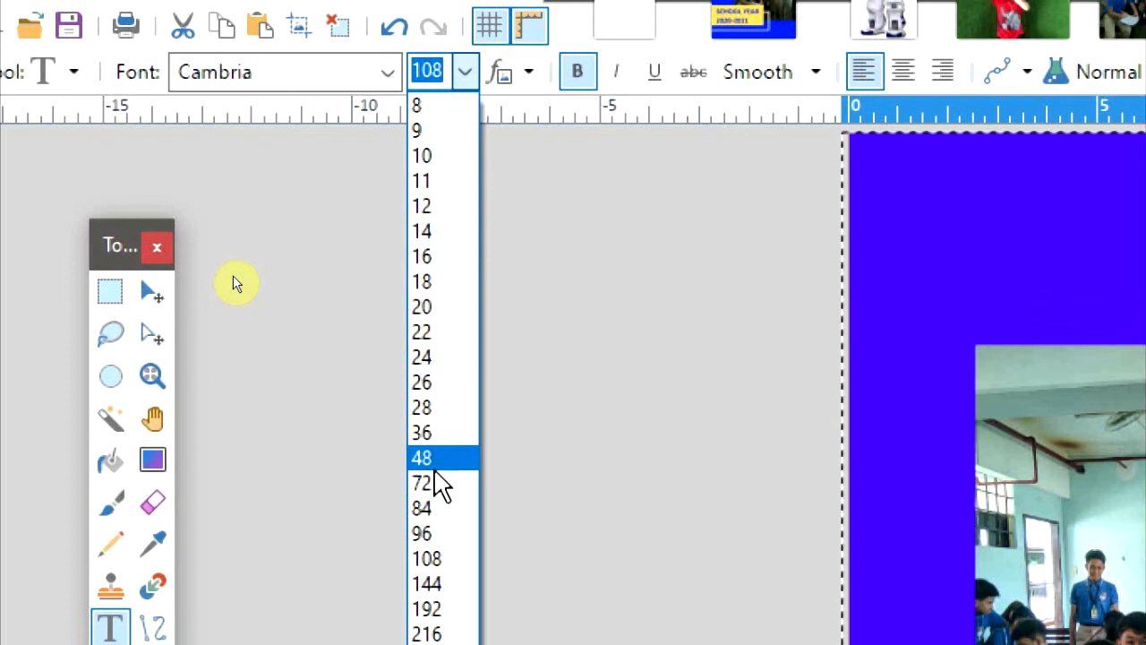
click(437, 461)
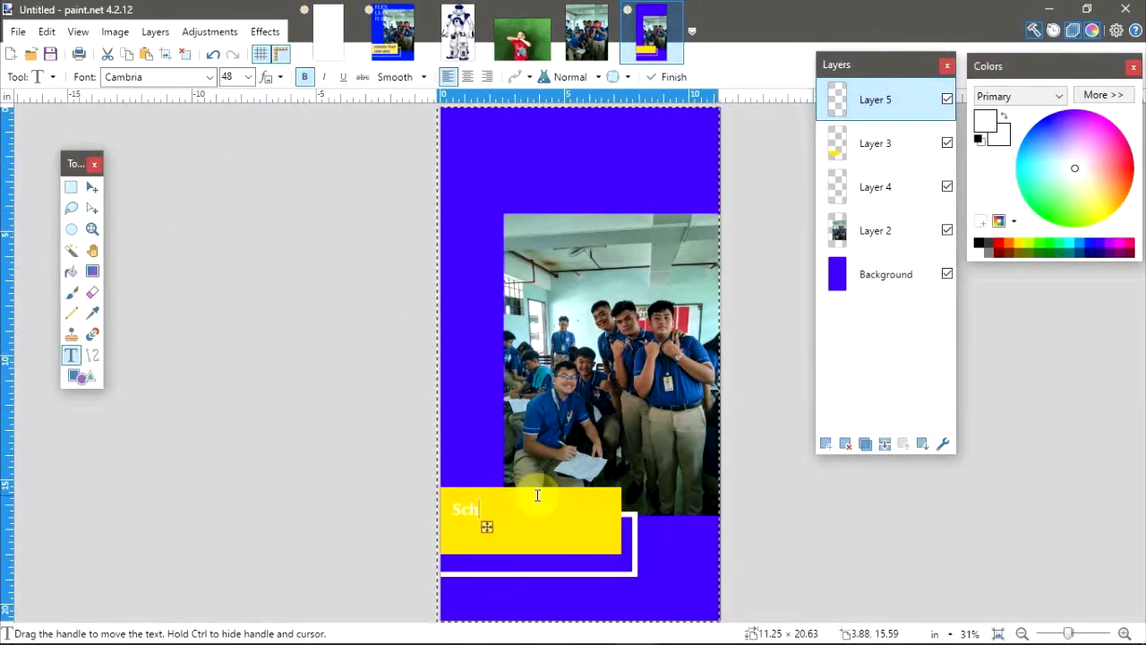
text(Year)
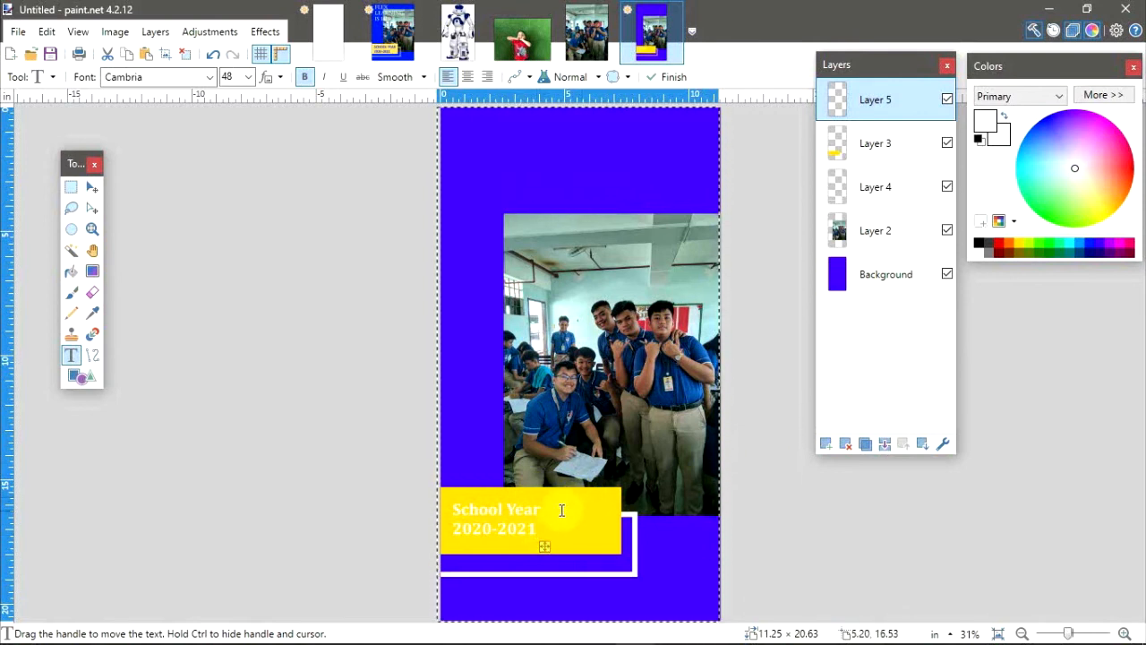
Enlarge the School Year text to size 72 and color it blue.
click(248, 77)
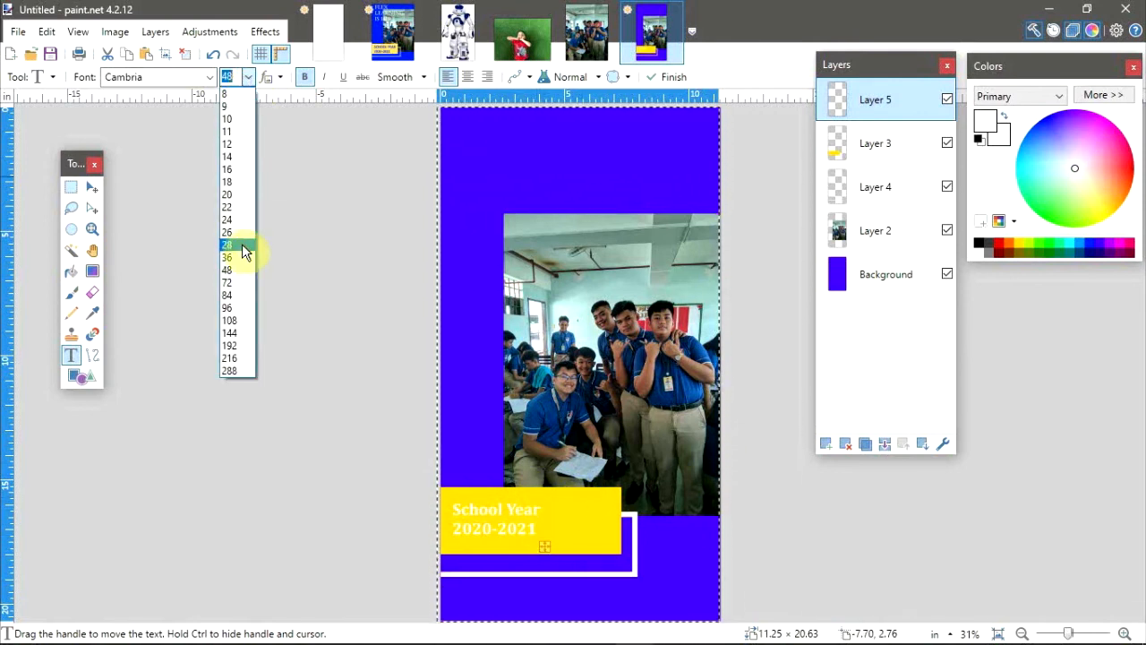
click(233, 282)
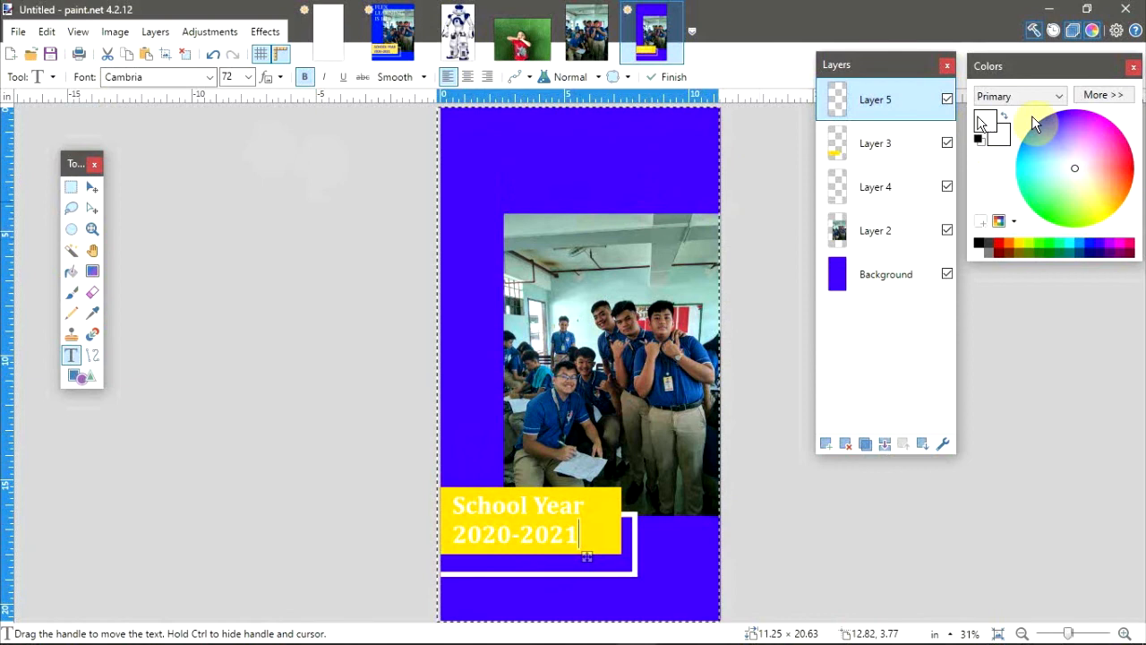
click(984, 122)
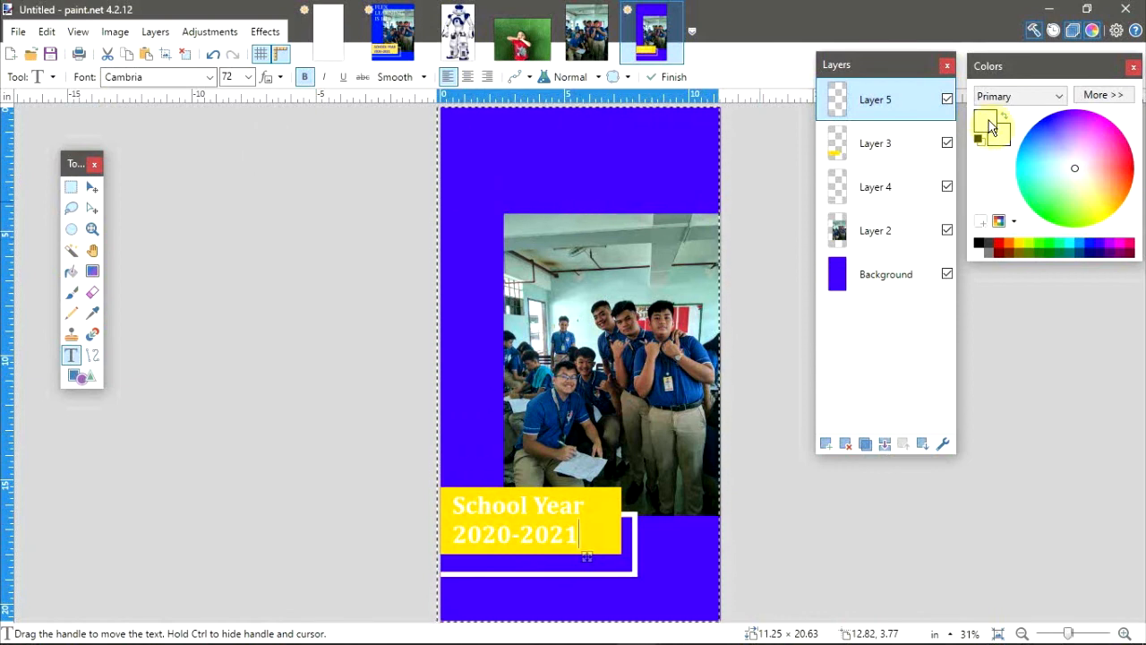
click(1099, 243)
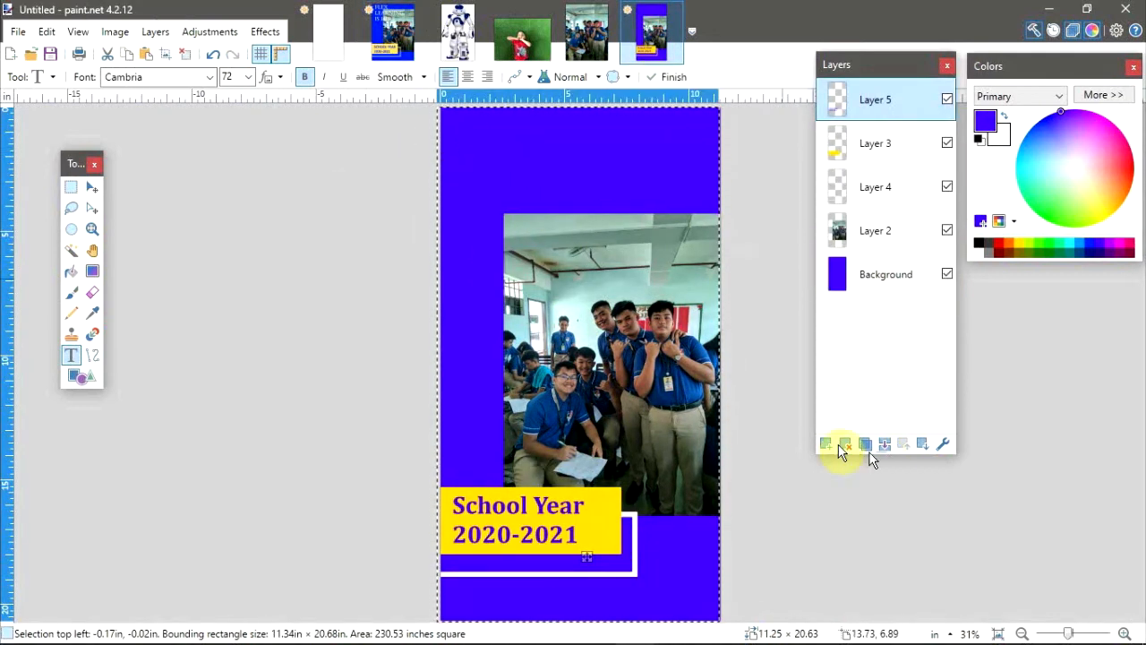
Add another layer on top and start a text entry near the canvas's upper-left corner.
click(825, 444)
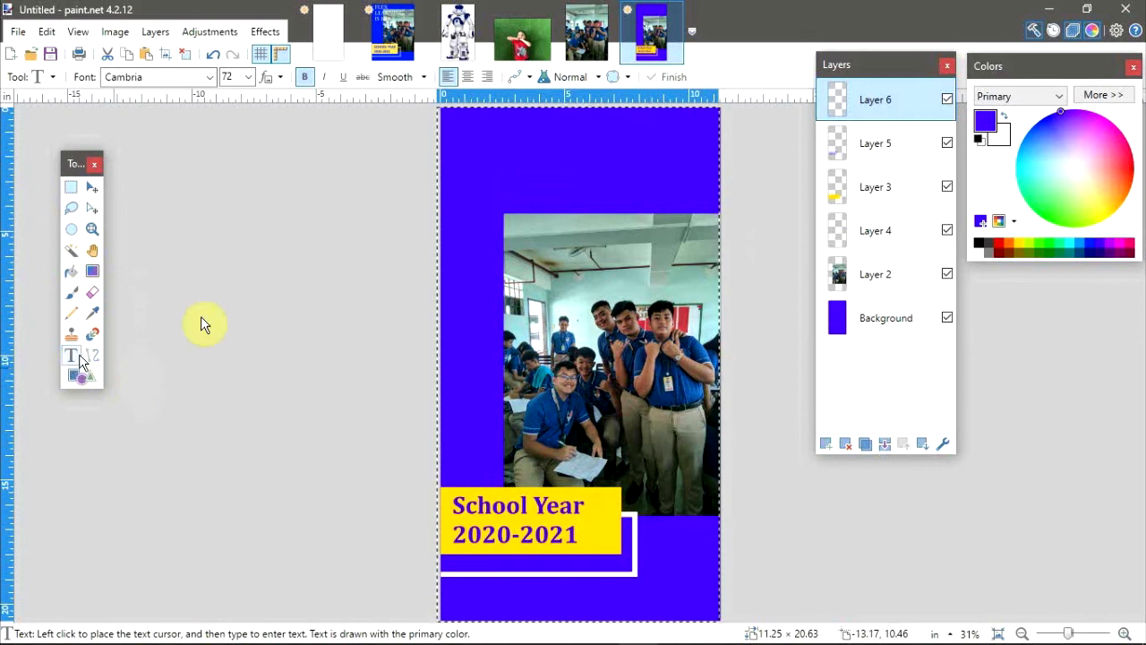
click(454, 126)
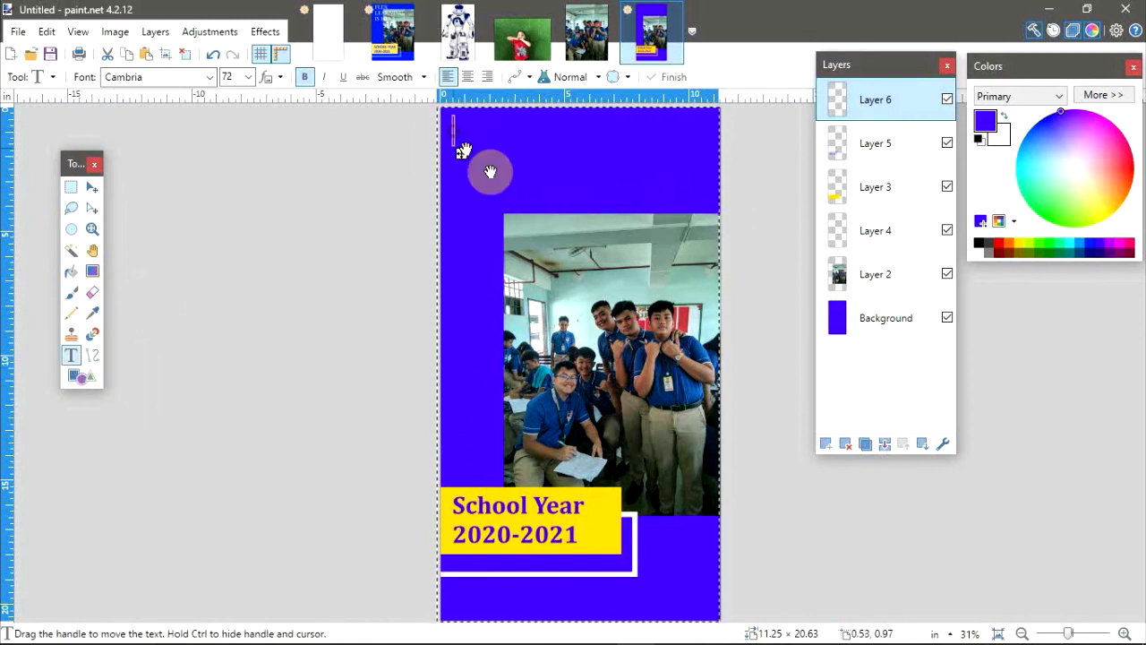